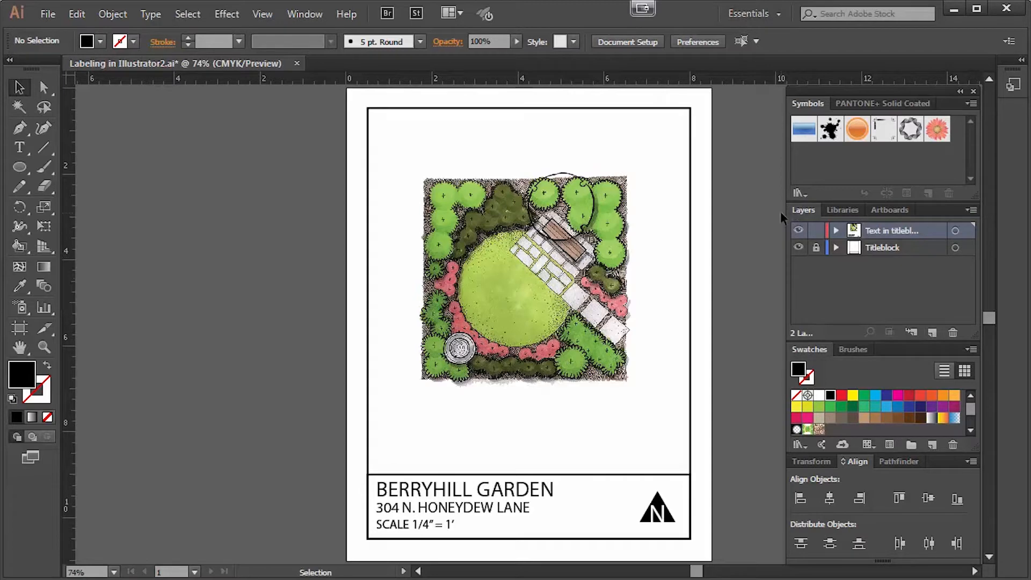
Add a new layer at the top of the layer stack for the landscape plan, named "Landsacape P...".
click(933, 333)
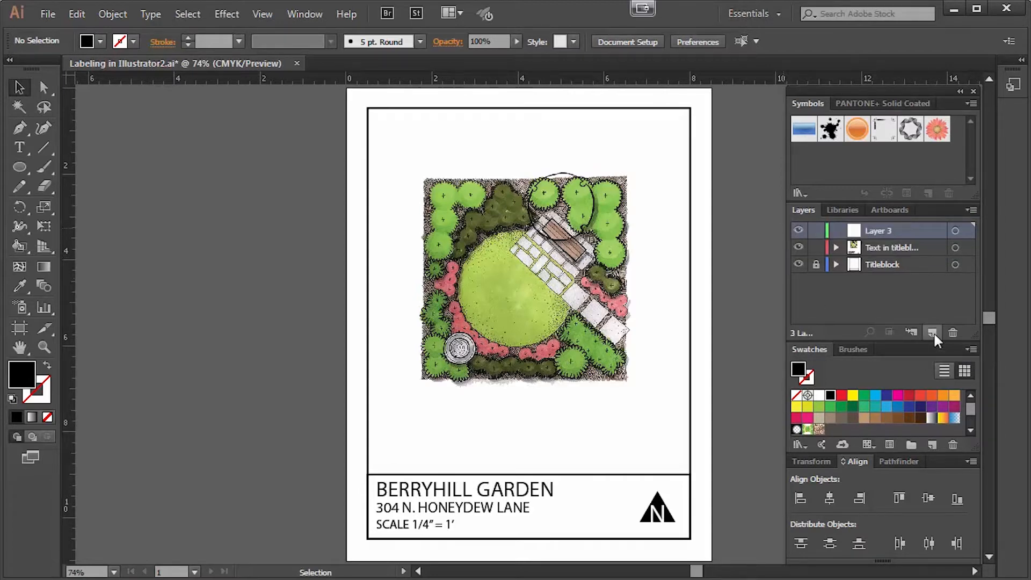
double_click(878, 229)
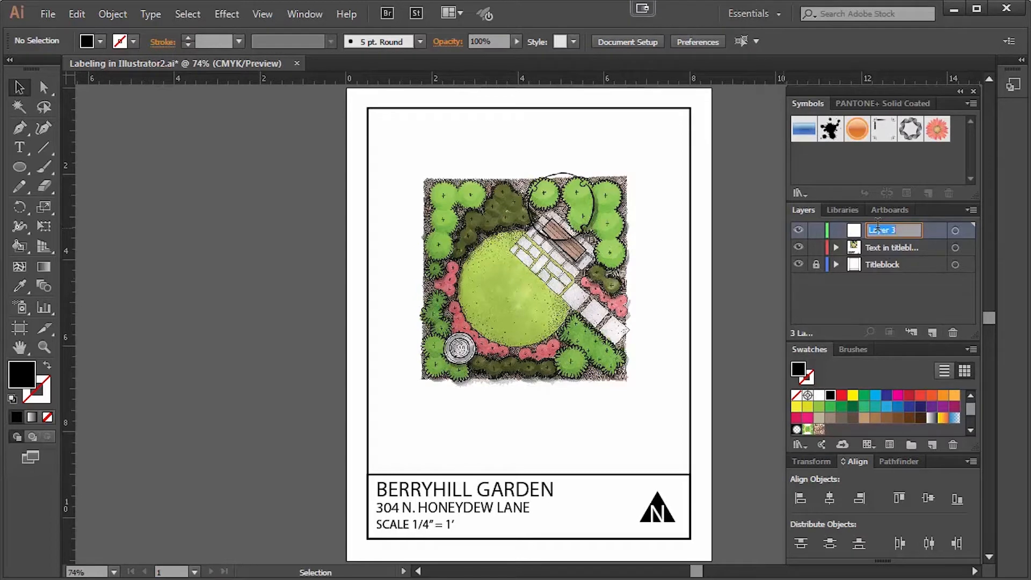
text(Landsacpe)
key(BackSpace)
key(BackSpace)
text(ape P)
click(816, 295)
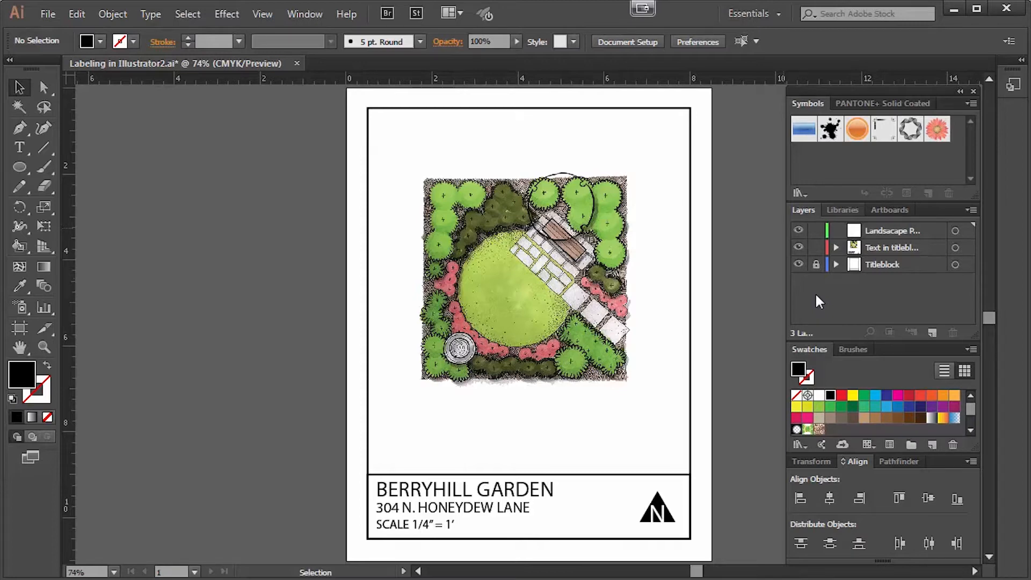
Move the linked Garden Plan.jpg image from the titleblock text layer to the new landscape plan layer.
click(519, 271)
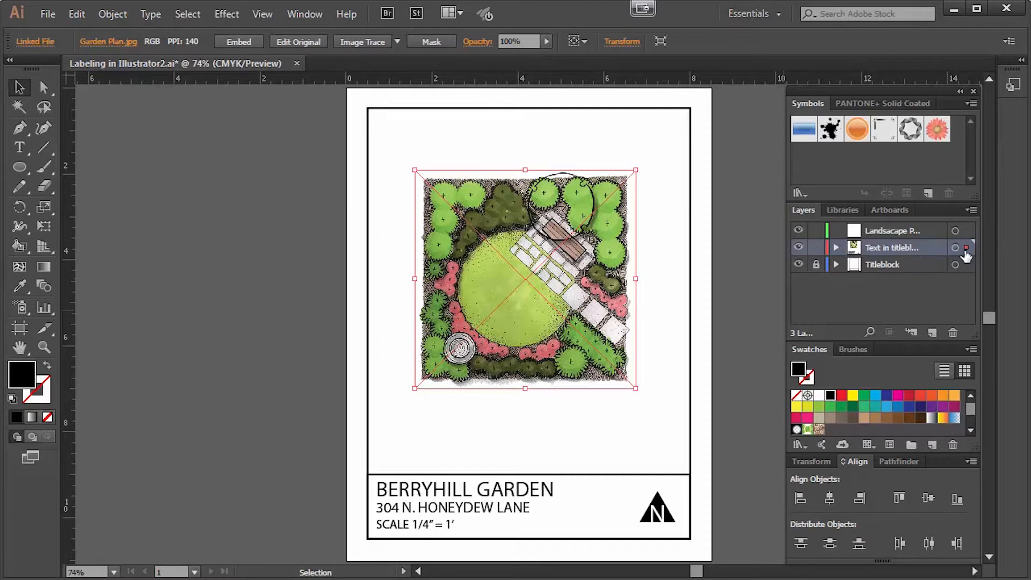
drag(969, 251, 967, 233)
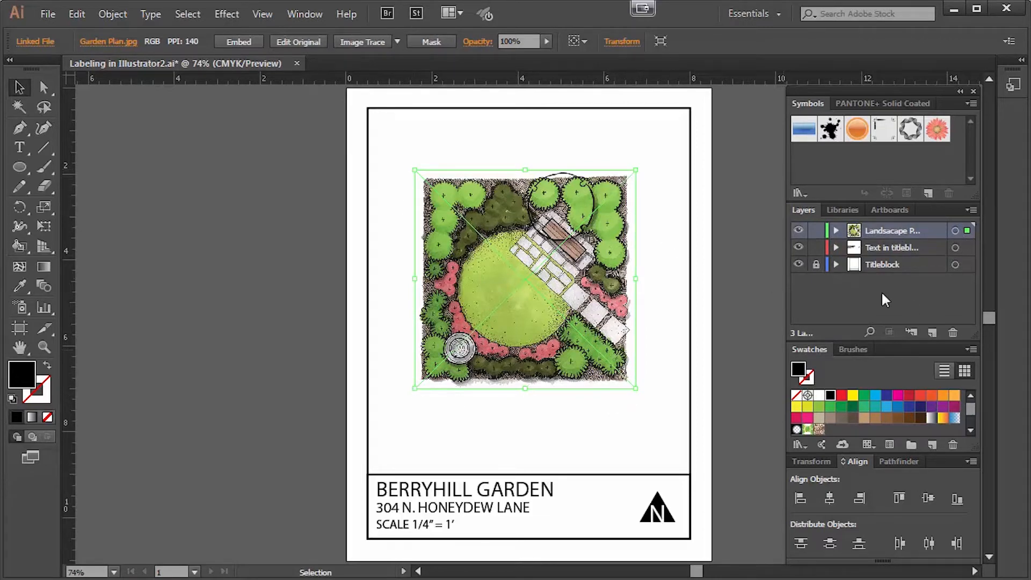
click(738, 275)
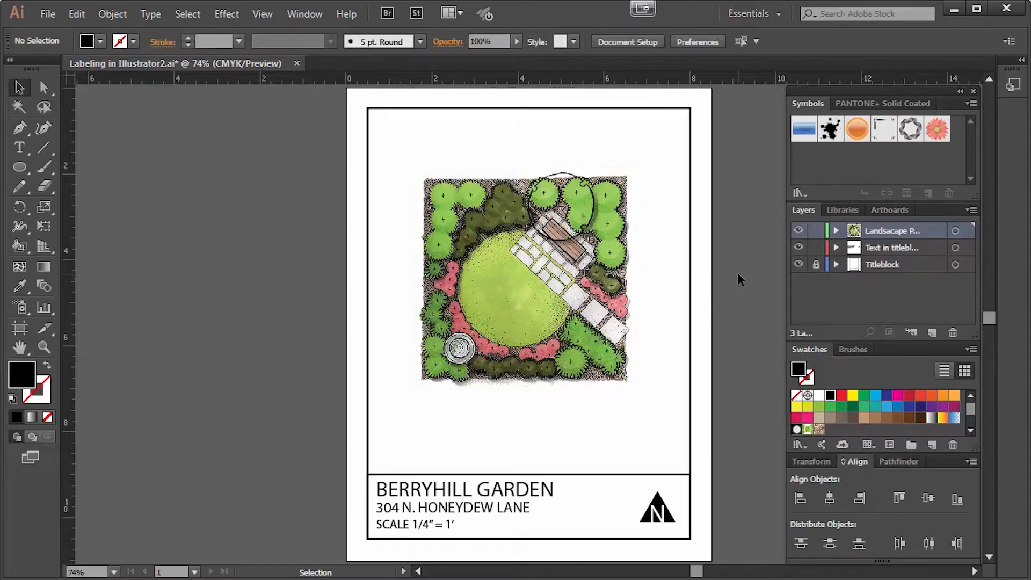
Lock the titleblock text layer and add a new top layer named "Labels".
click(817, 248)
click(932, 332)
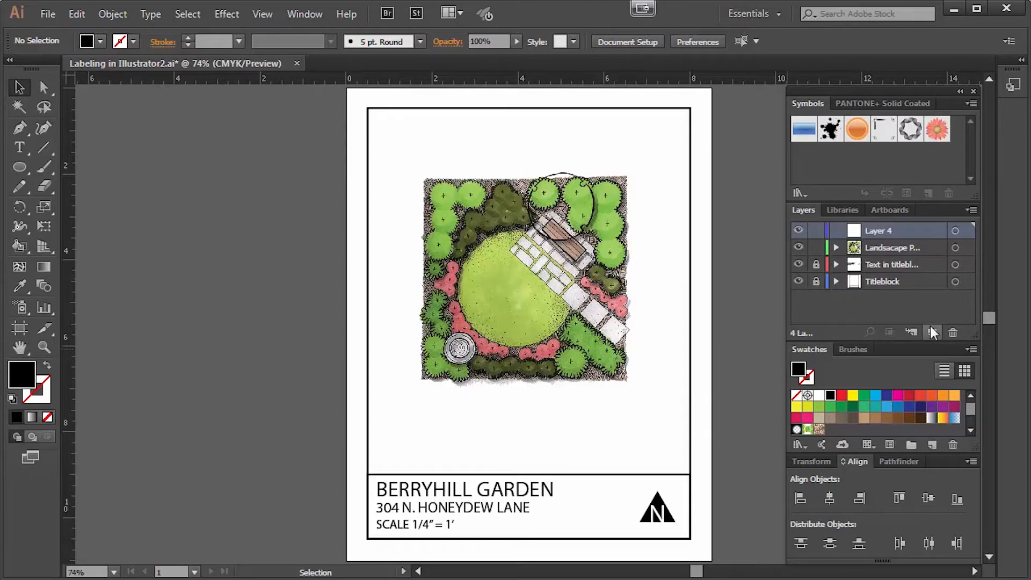
double_click(886, 230)
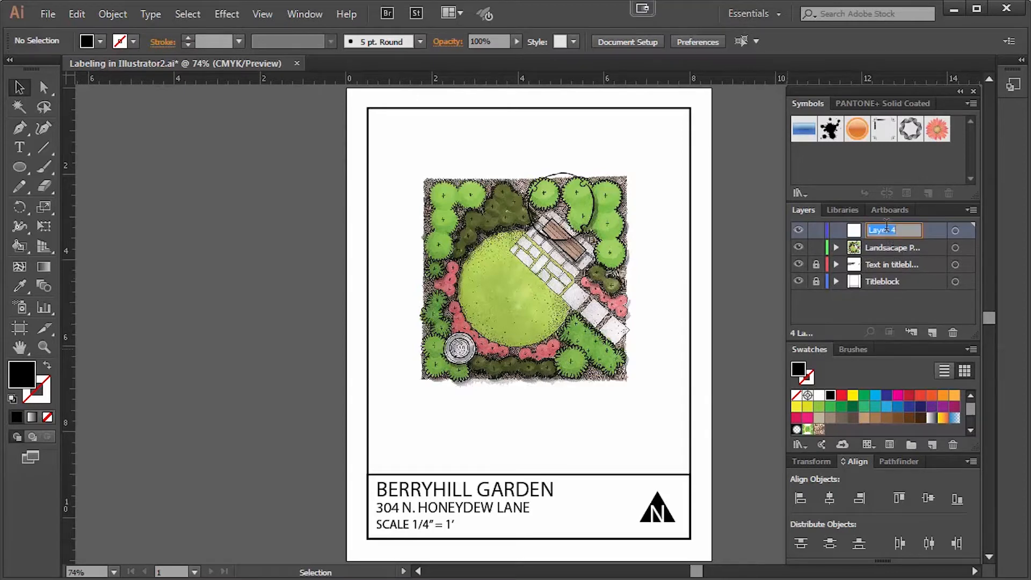
text(Labels)
click(886, 304)
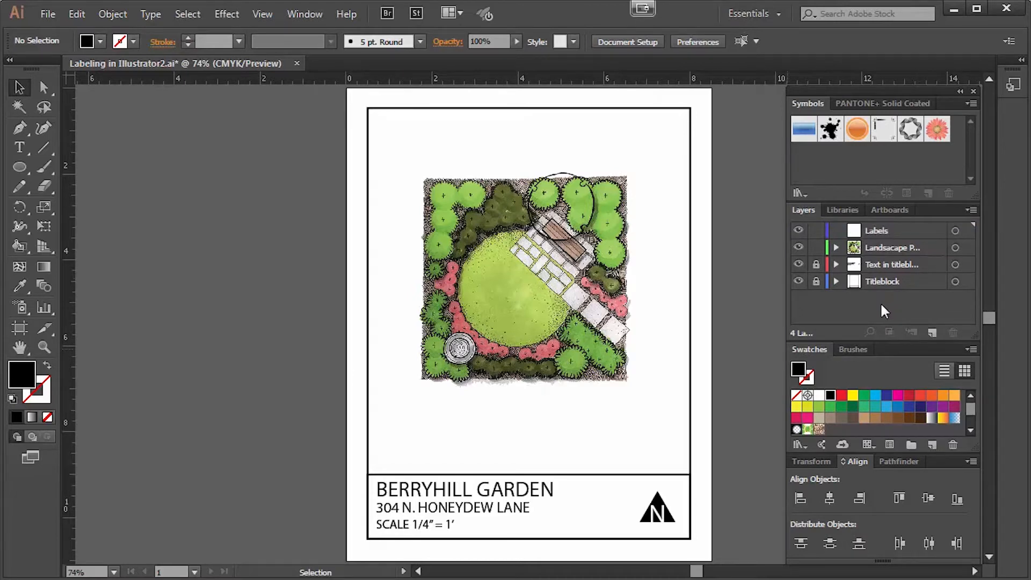
Lock the layer holding the garden plan image and make the Labels layer active.
click(556, 259)
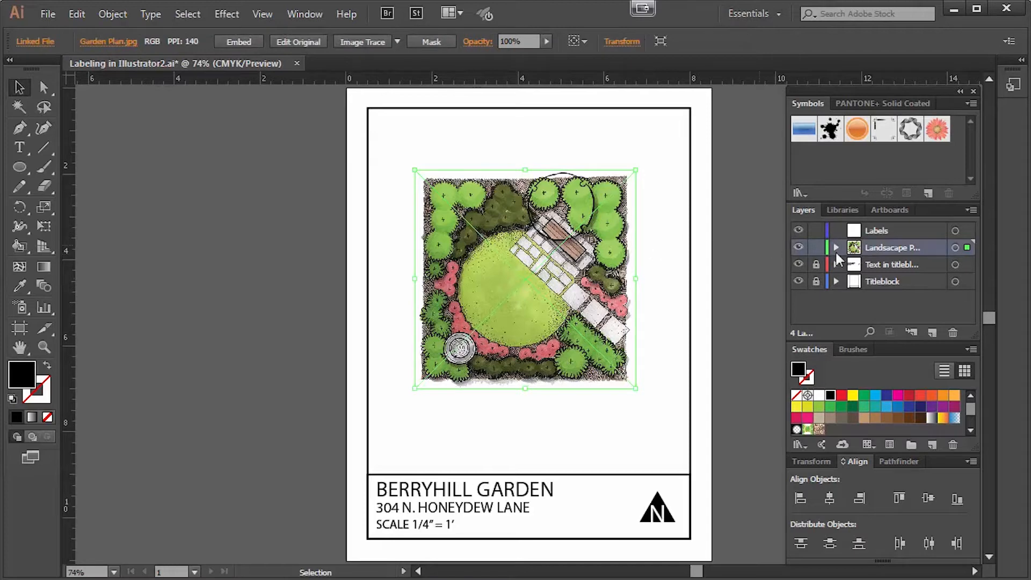
click(675, 272)
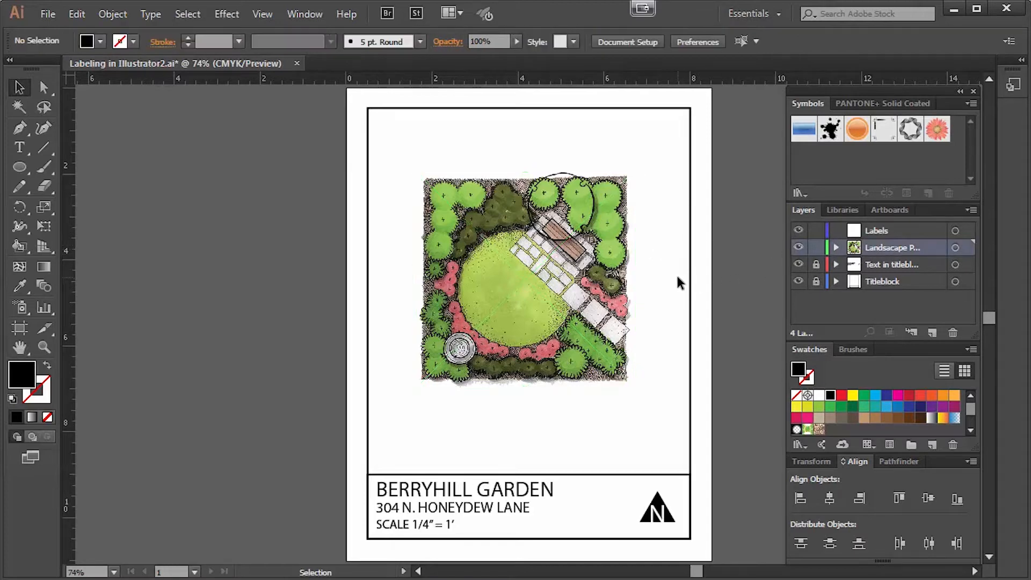
click(816, 248)
click(906, 230)
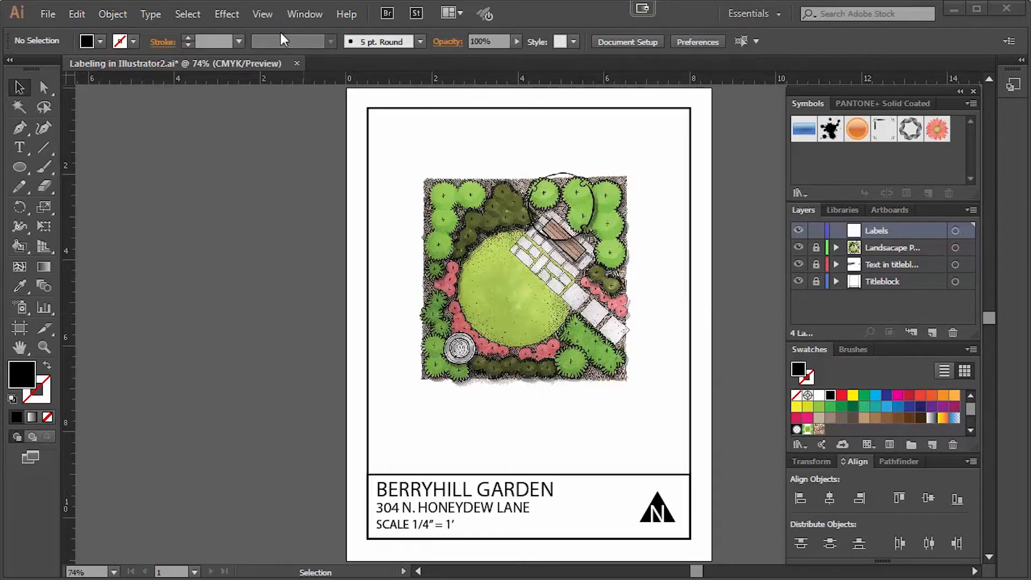
Create a 12 pt "BENCH" label in a text box on the empty area beside the artboard.
click(262, 13)
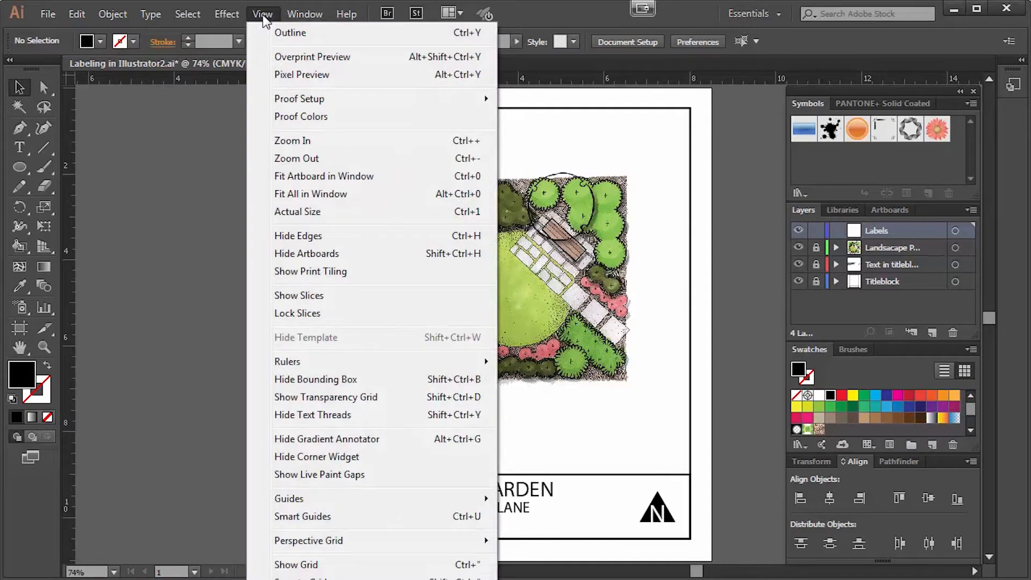
click(294, 143)
click(264, 13)
click(293, 141)
drag(988, 321, 988, 318)
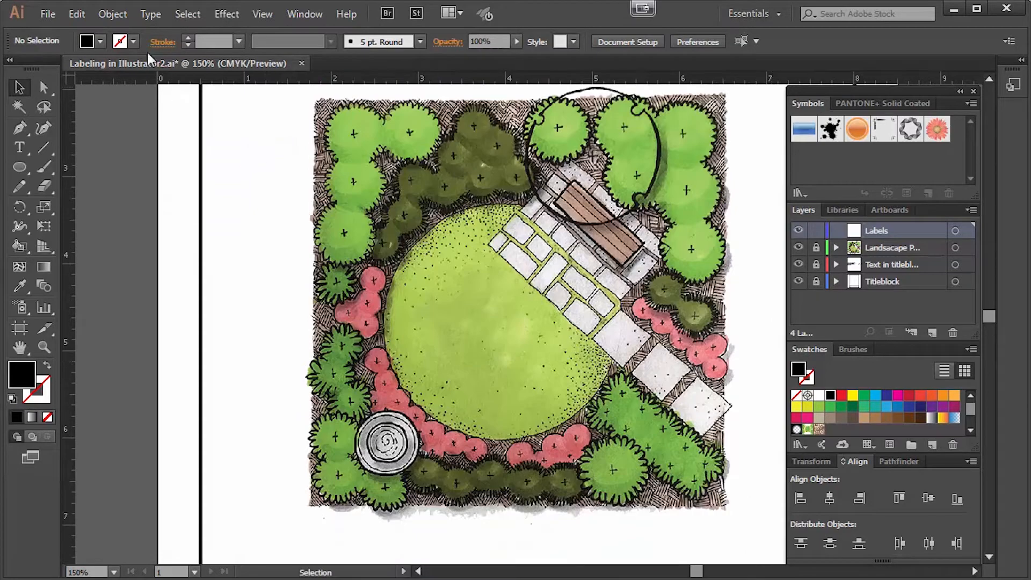
click(263, 14)
click(284, 157)
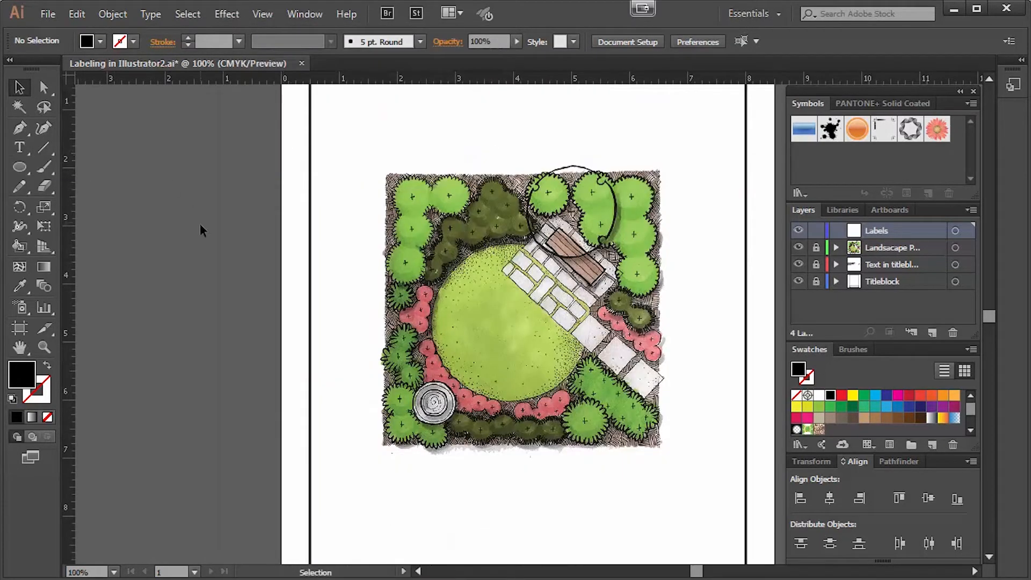
click(16, 146)
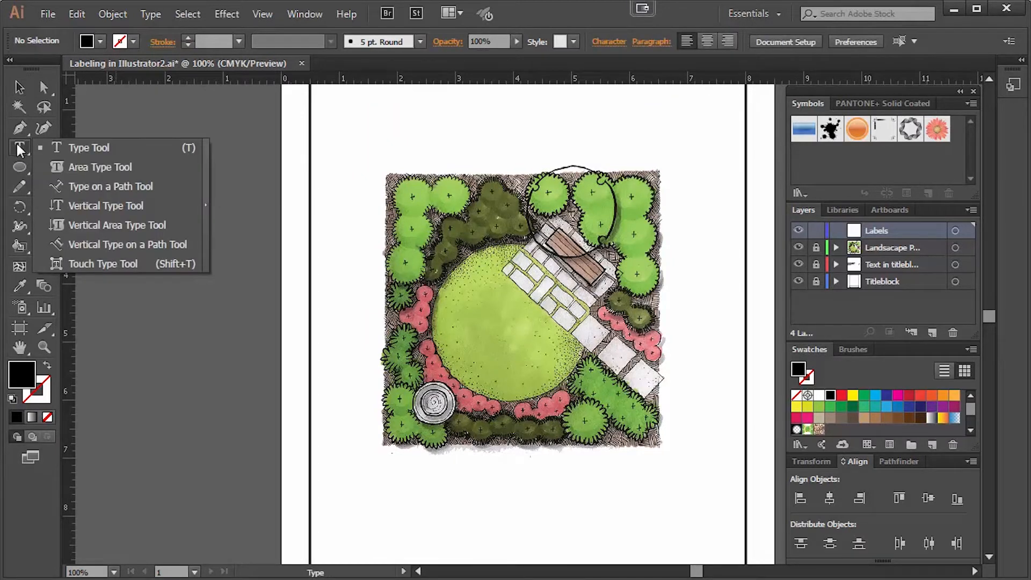
click(85, 148)
drag(136, 179, 259, 215)
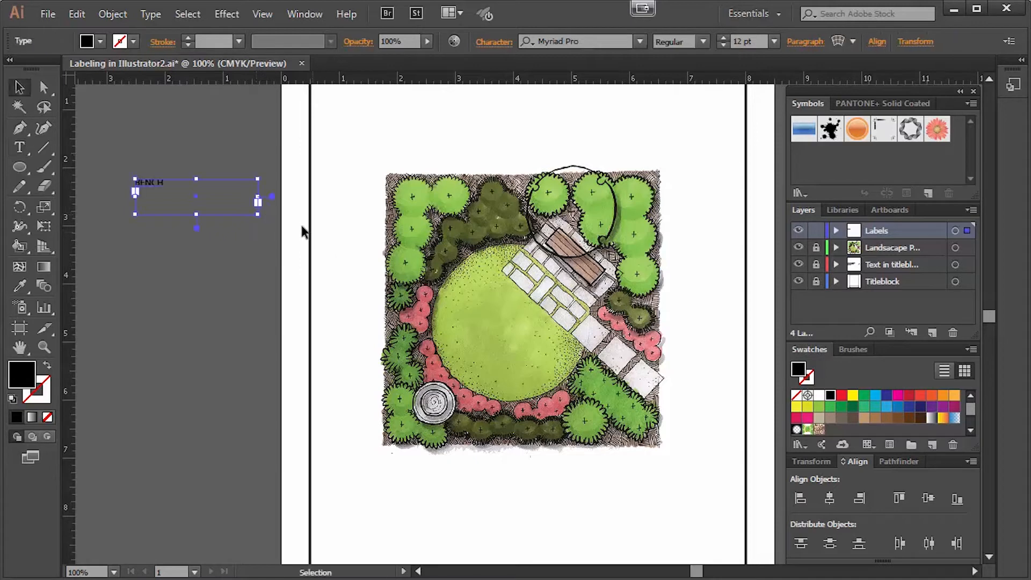
Create separate text labels "LAWN", "STONE PATIO" and "WATER FEATURE" stacked below the BENCH label.
click(20, 148)
drag(133, 205, 213, 242)
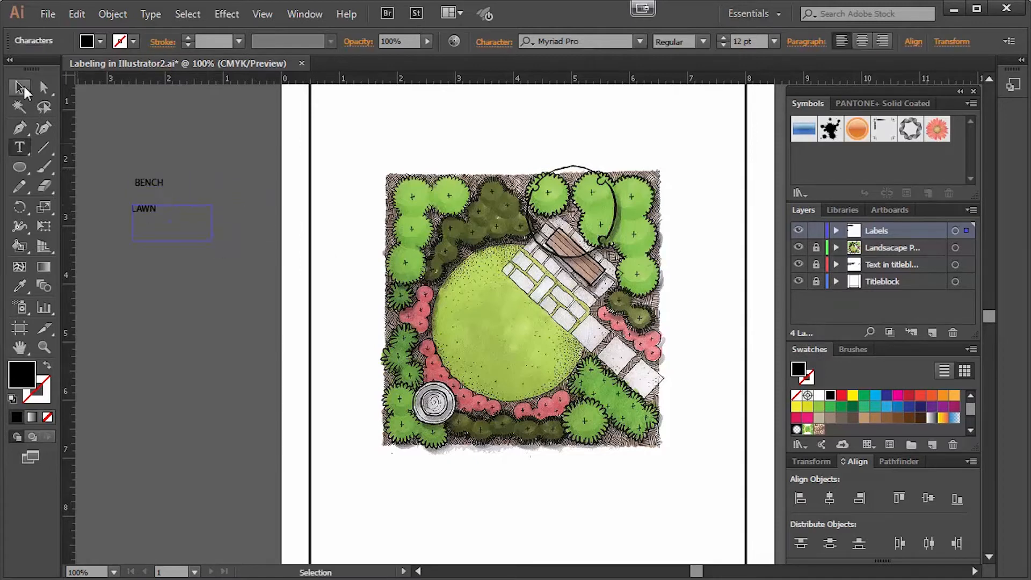
drag(121, 250, 217, 285)
text(STONE PATIO)
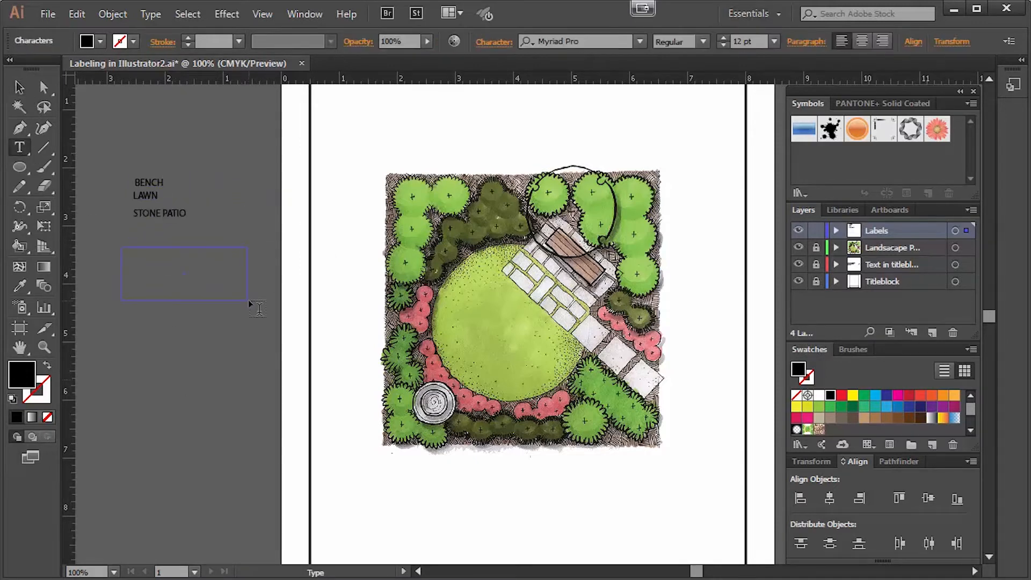
text(WATER FEATURE)
key(Escape)
drag(136, 259, 145, 240)
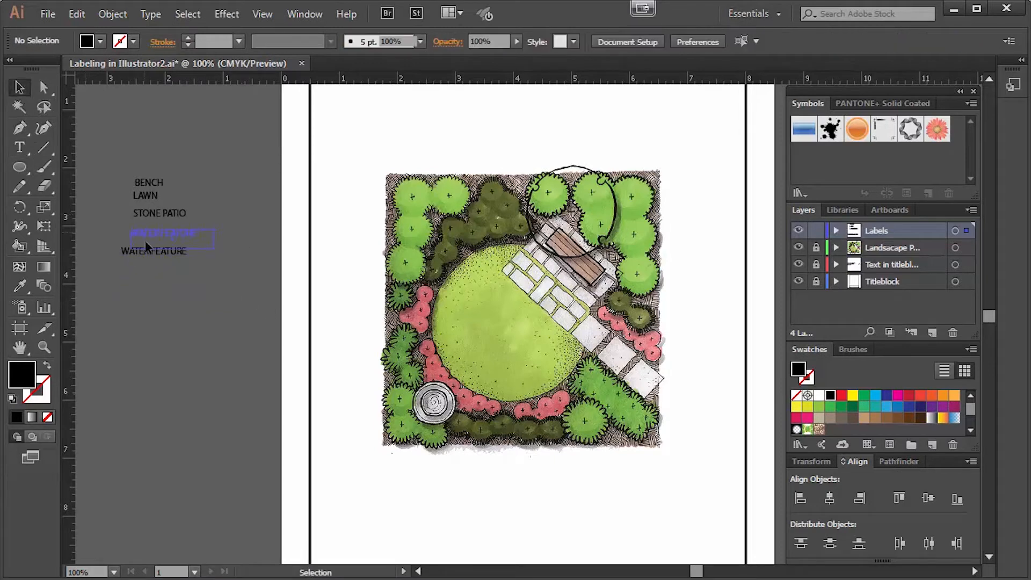
click(217, 282)
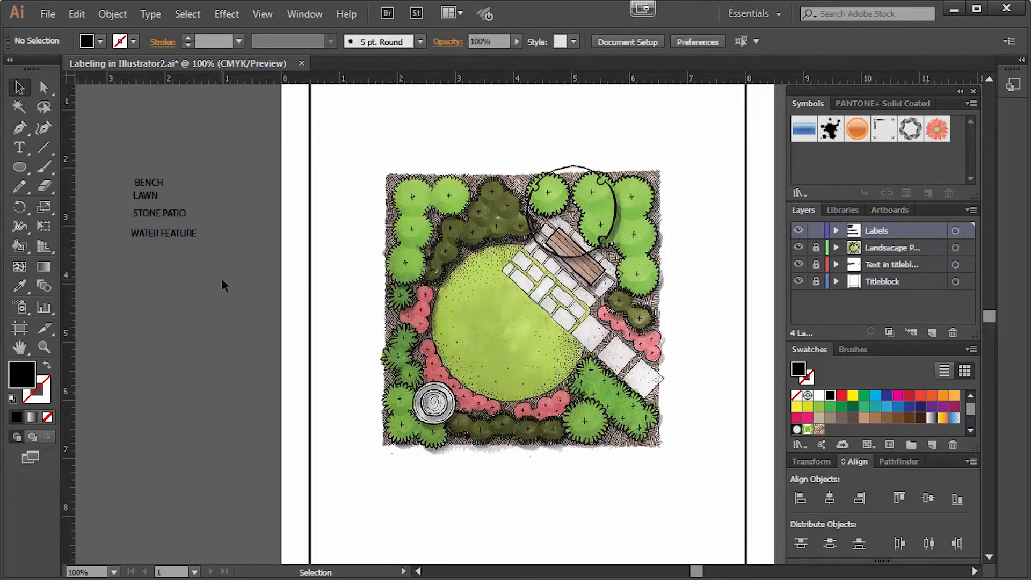
Align the four text labels to their left edges.
drag(232, 269, 122, 162)
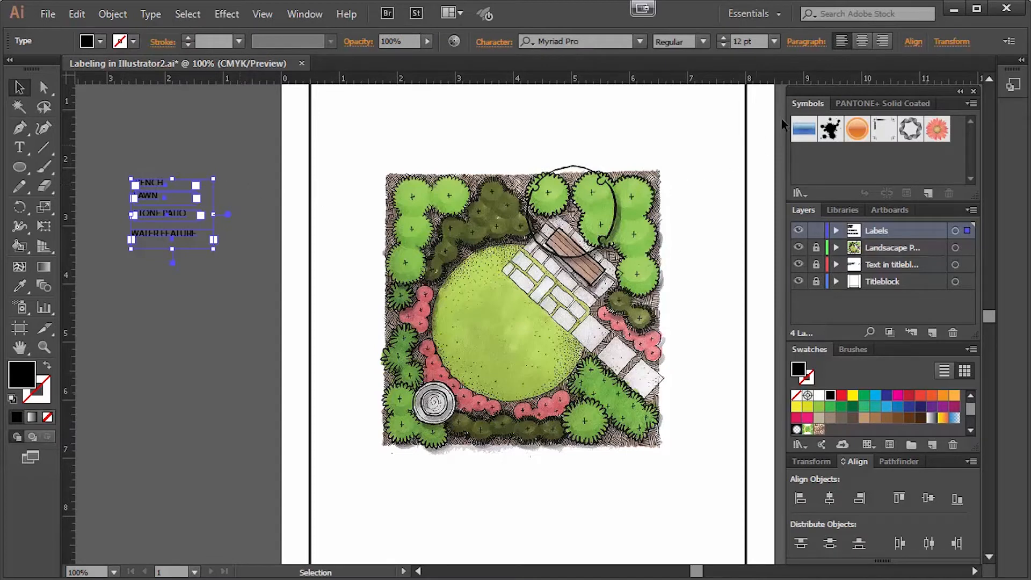
click(913, 43)
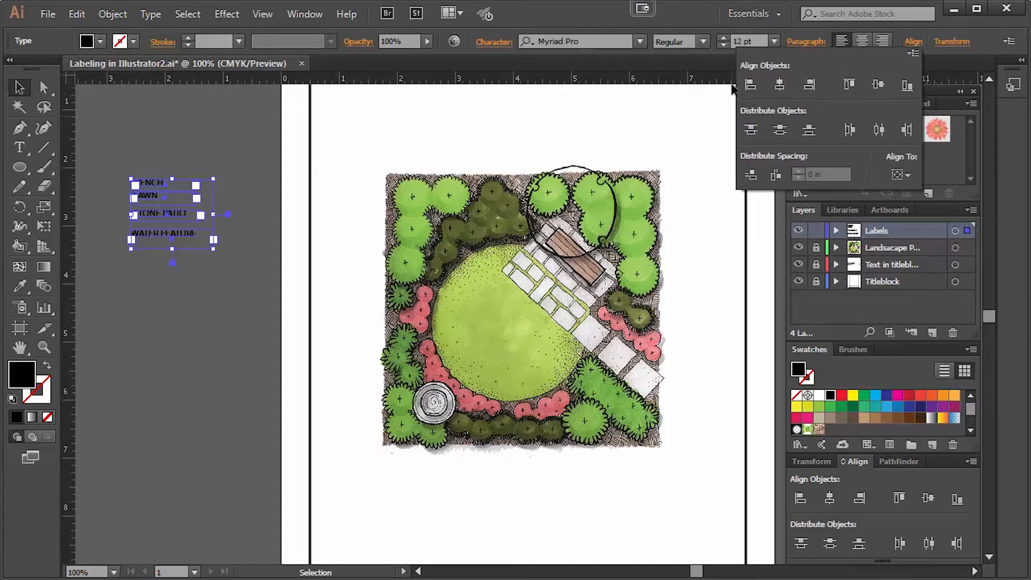
click(750, 85)
Move the labels onto the plan's lawn, placing STONE PATIO above LAWN and WATER FEATURE below the plan.
drag(139, 186, 473, 293)
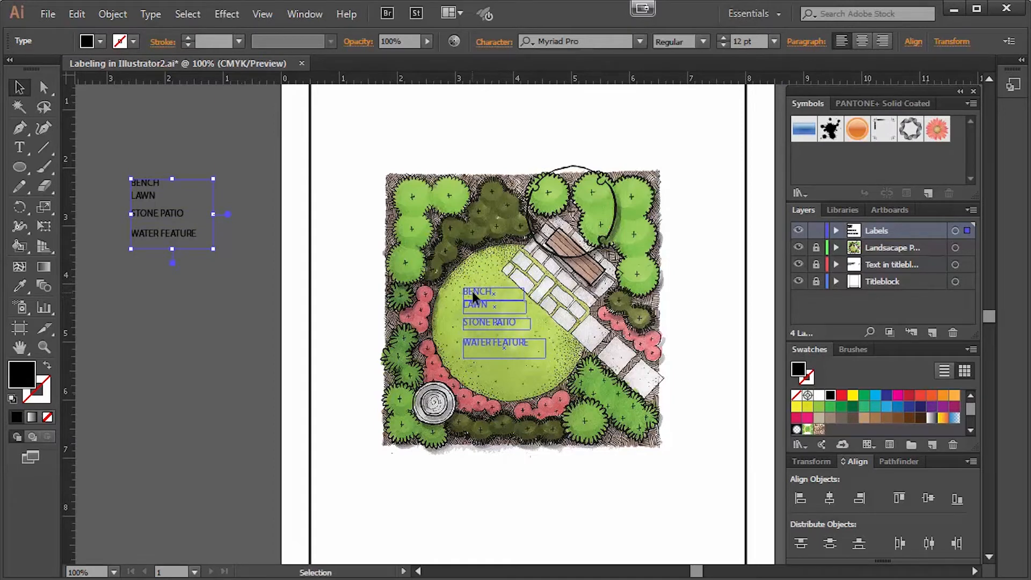
click(227, 329)
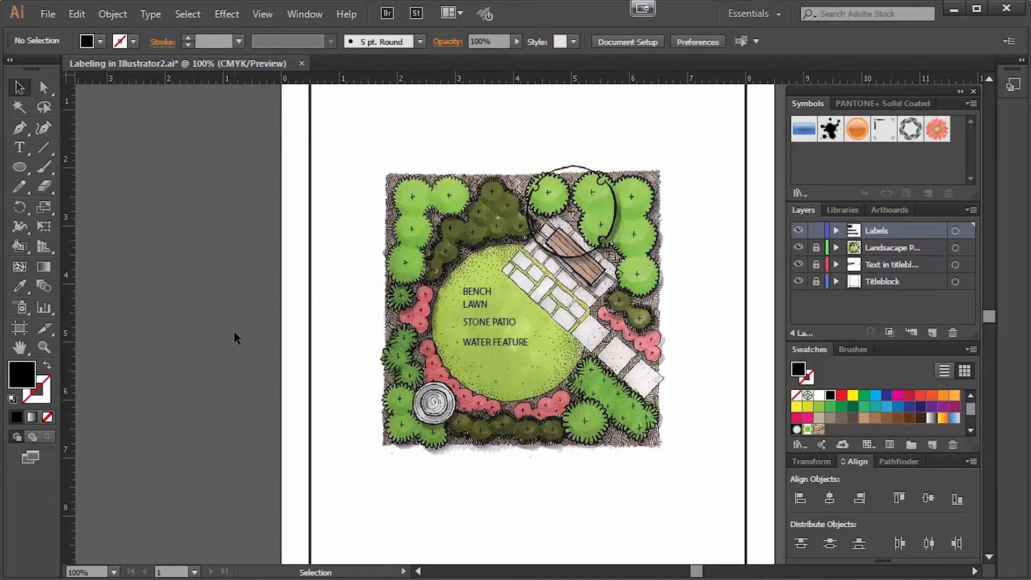
key(ctrl+z)
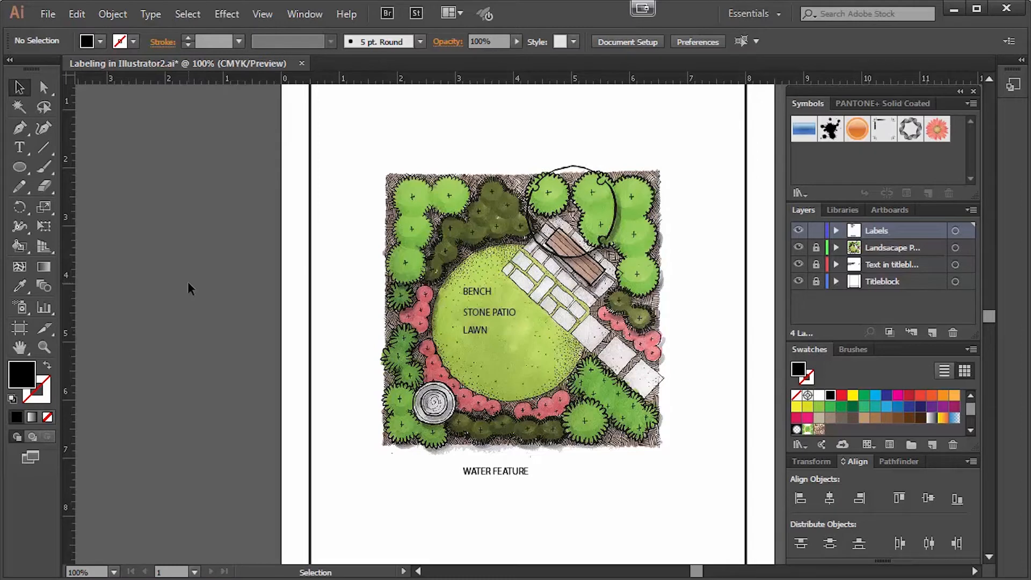
Draw a short horizontal leader line with a black 1 pt stroke from the end of the BENCH label toward the patio.
click(44, 149)
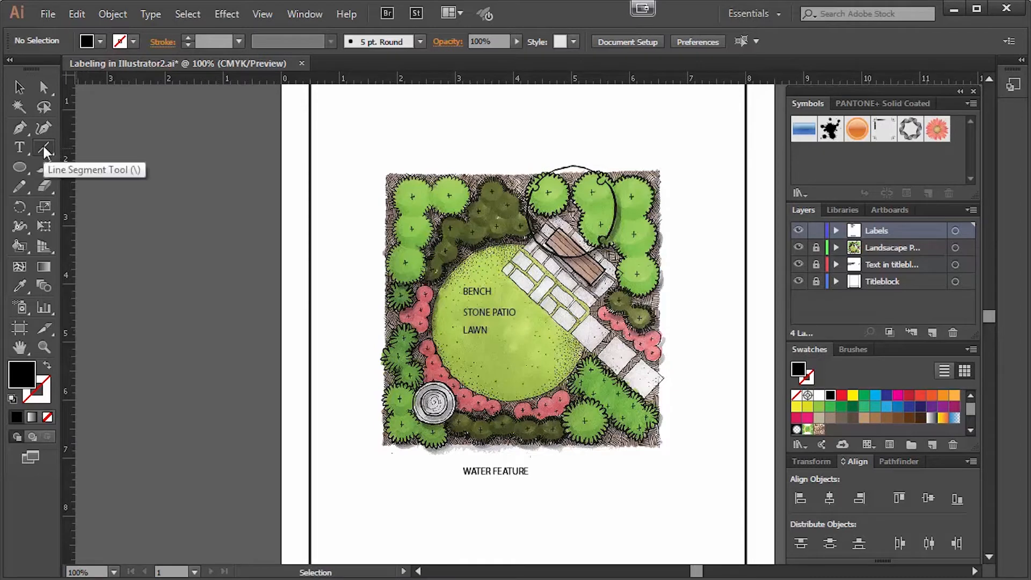
click(43, 144)
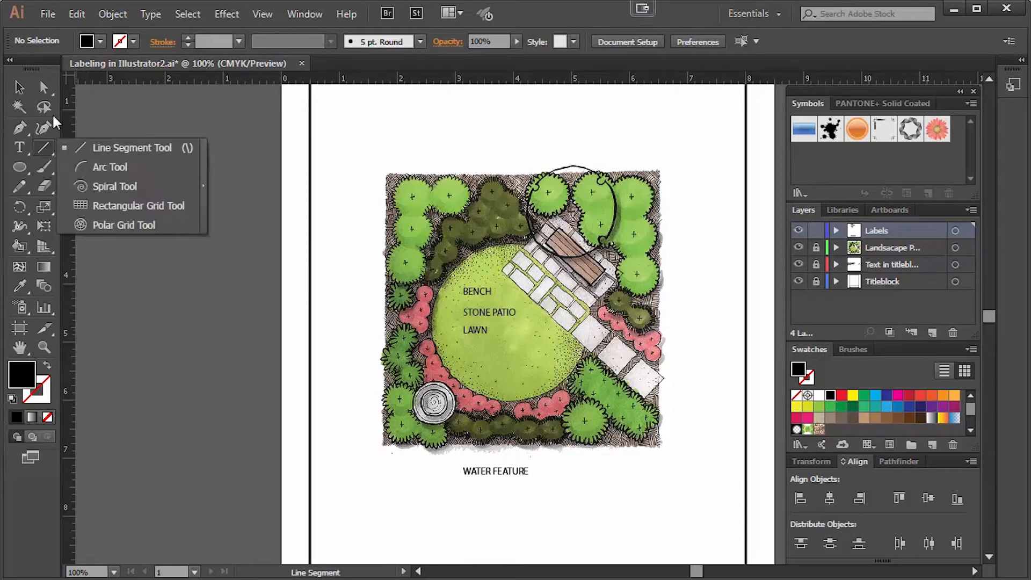
click(134, 42)
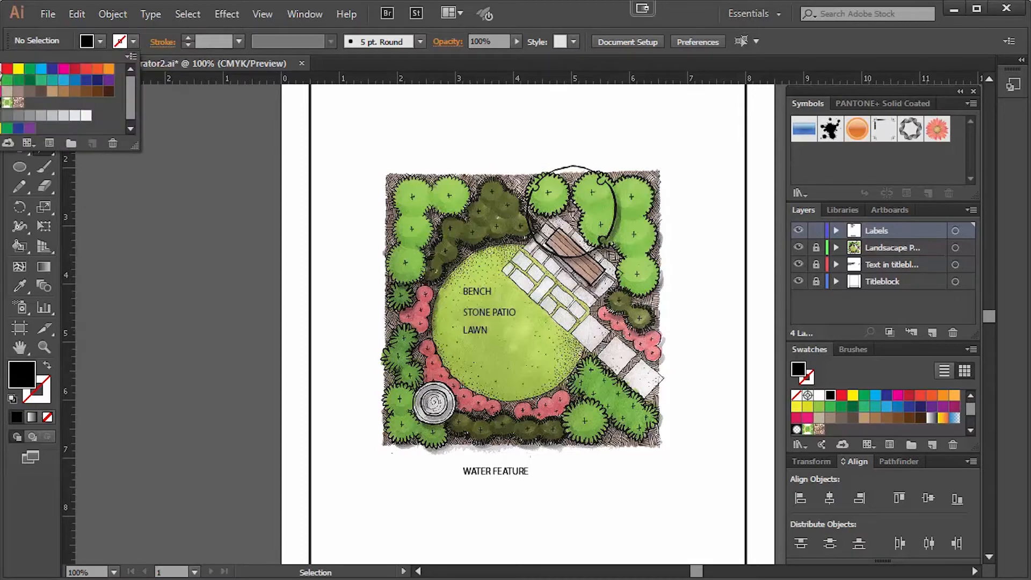
click(4, 80)
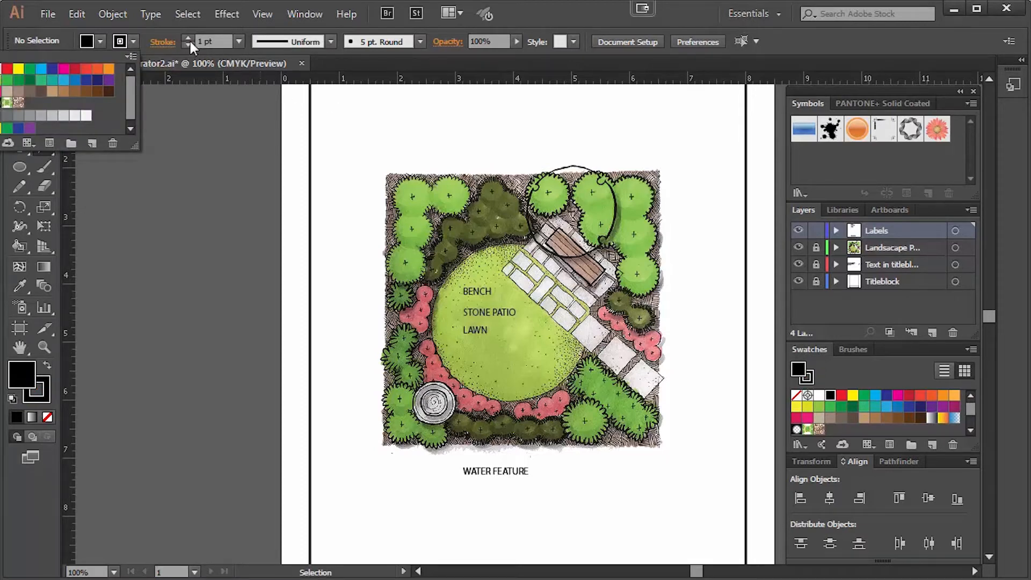
click(200, 142)
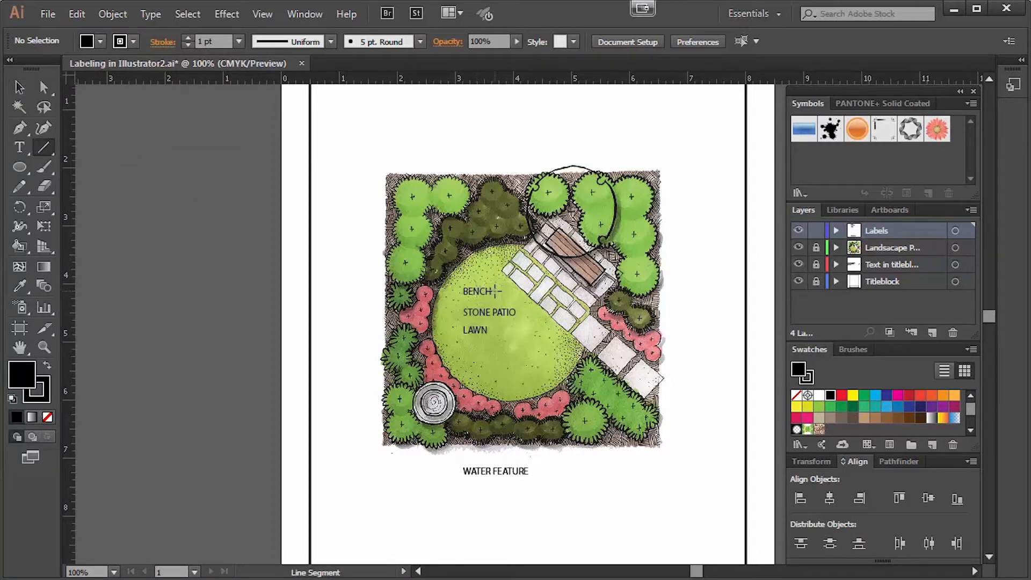
mouse_move(495, 291)
mouse_down()
mouse_move(535, 296)
mouse_move(511, 291)
mouse_up()
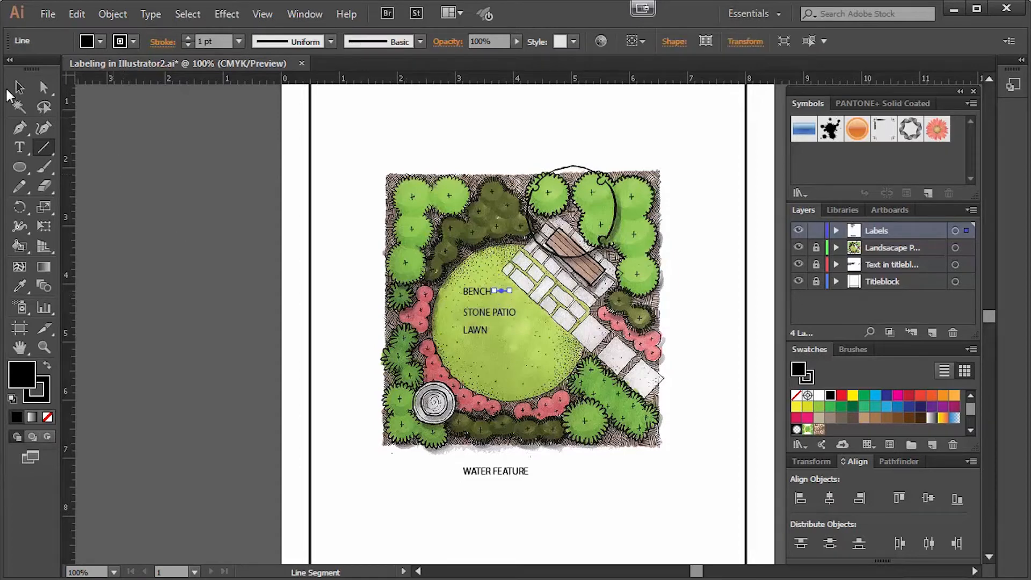
key(v)
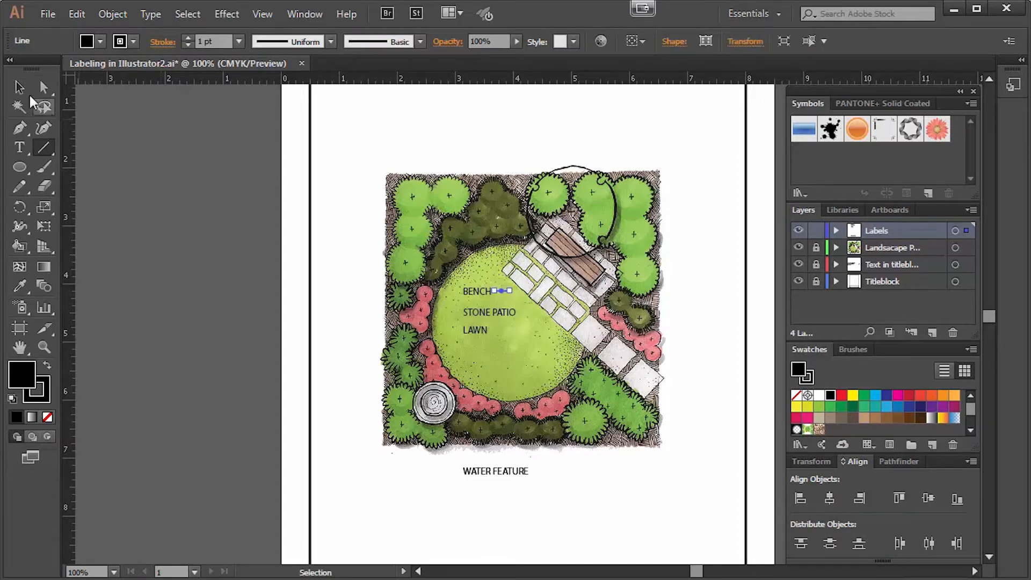
click(19, 89)
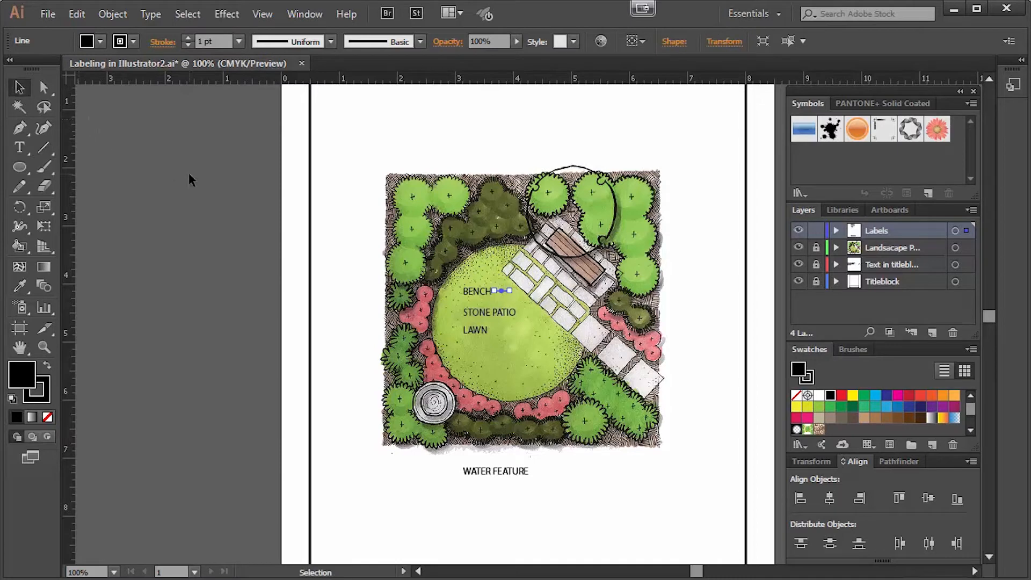
click(203, 179)
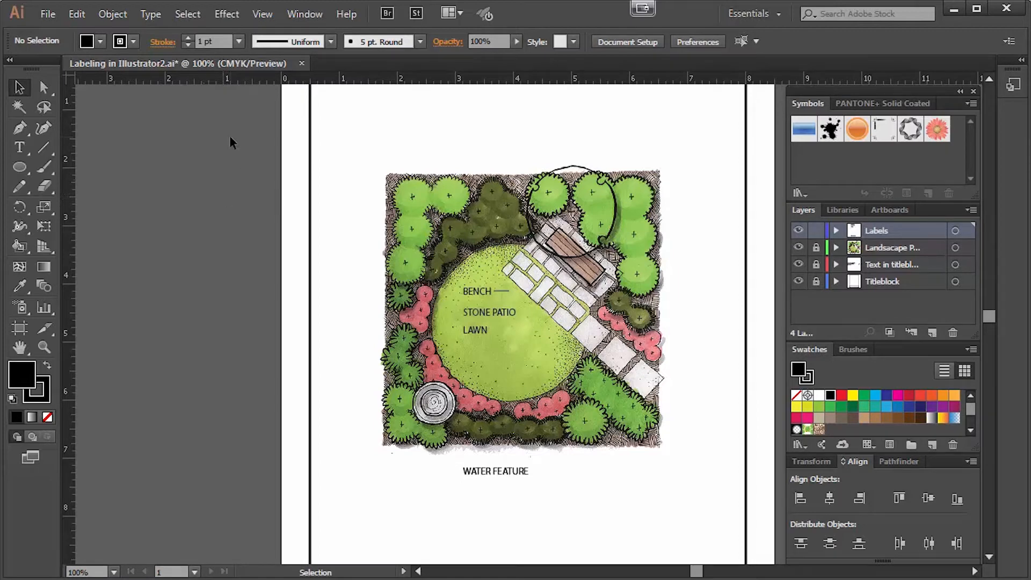
Turn on Smart Guides and extend the BENCH leader with an angled line from its end up to the bench.
click(260, 15)
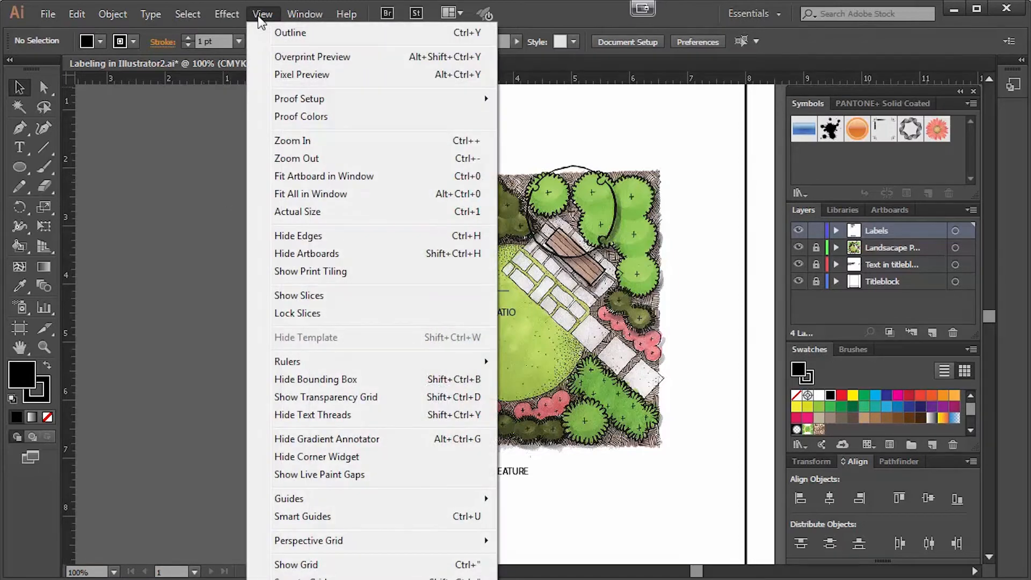
click(314, 517)
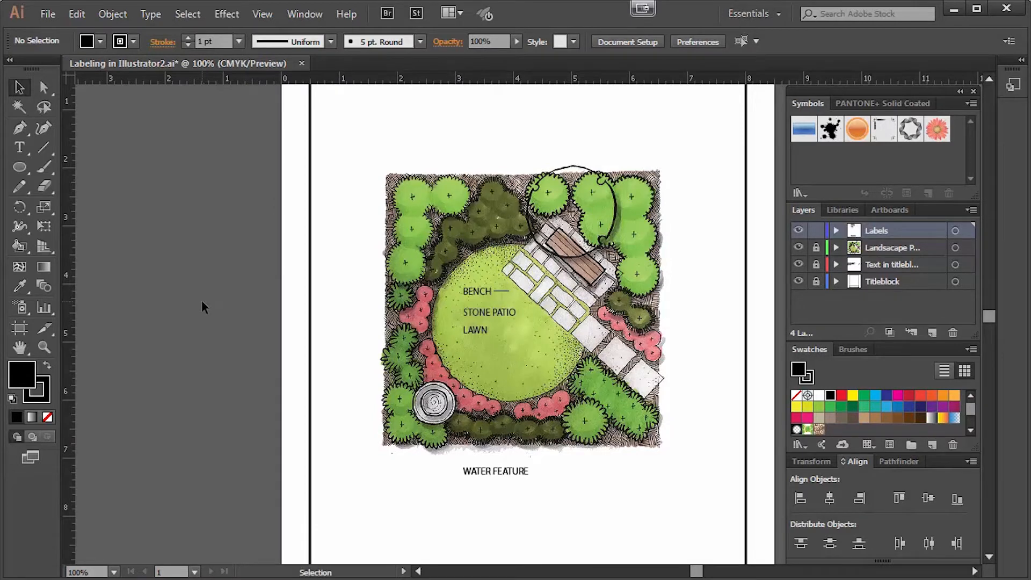
drag(43, 144, 104, 146)
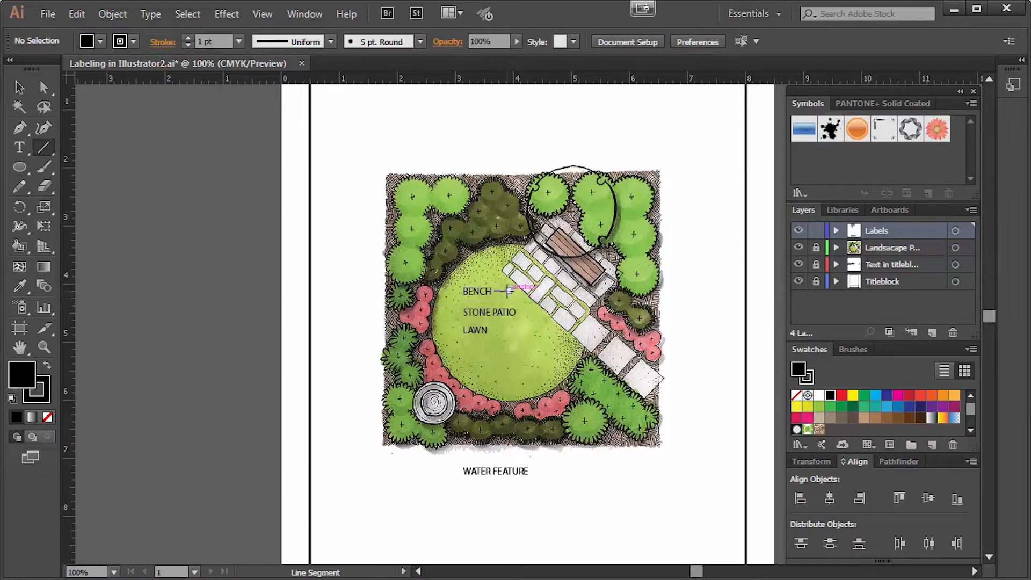
drag(508, 291, 557, 244)
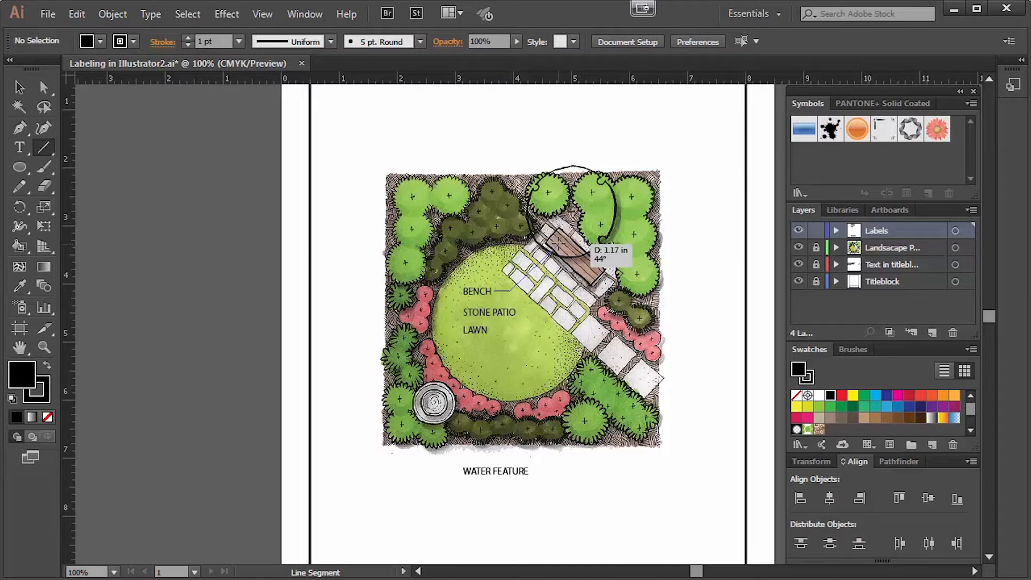
drag(557, 243, 563, 248)
click(19, 87)
click(125, 148)
Draw a short horizontal leader line from the end of the STONE PATIO label to the edge of the patio.
click(43, 147)
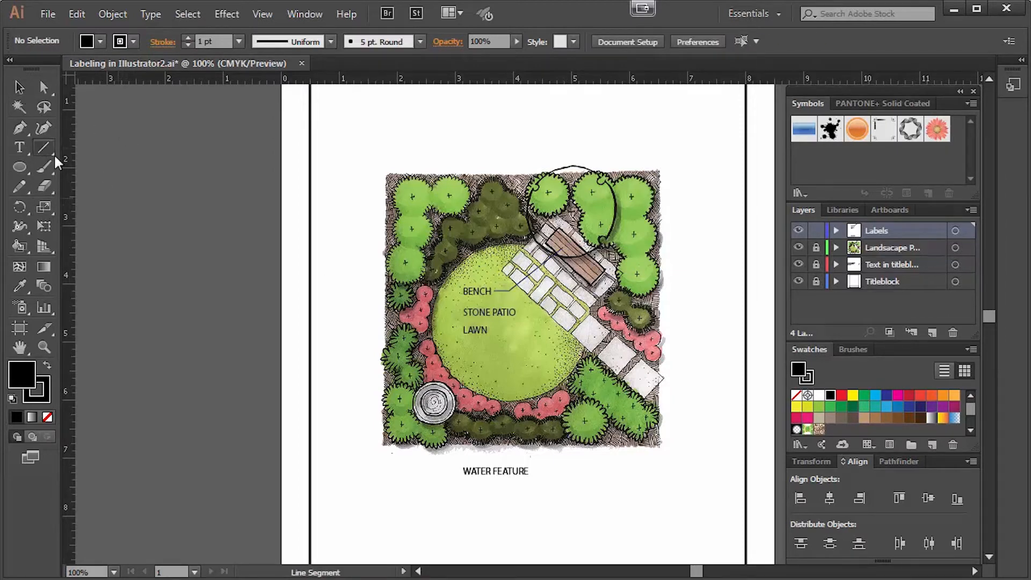
drag(519, 311, 550, 310)
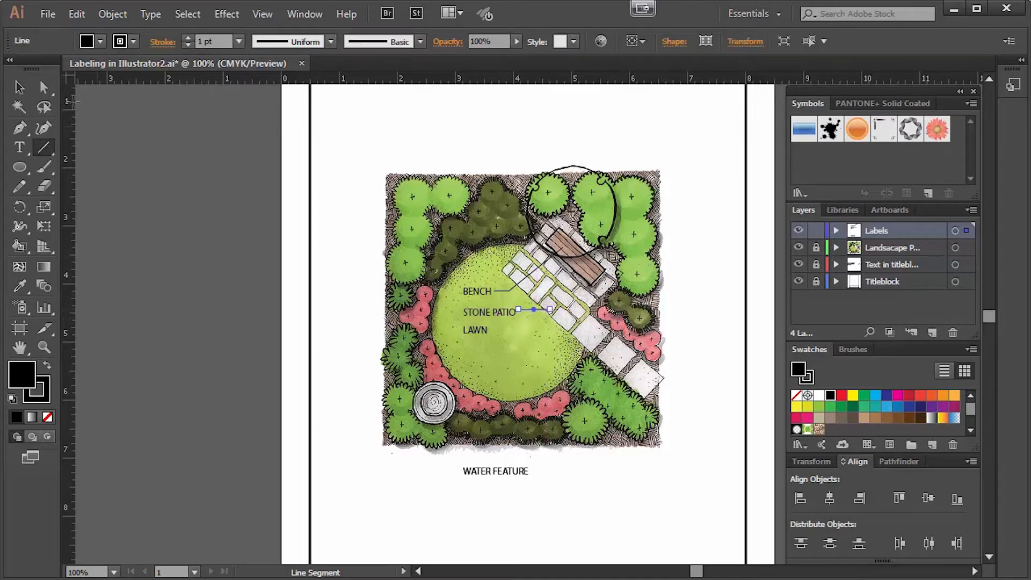
click(19, 87)
click(119, 157)
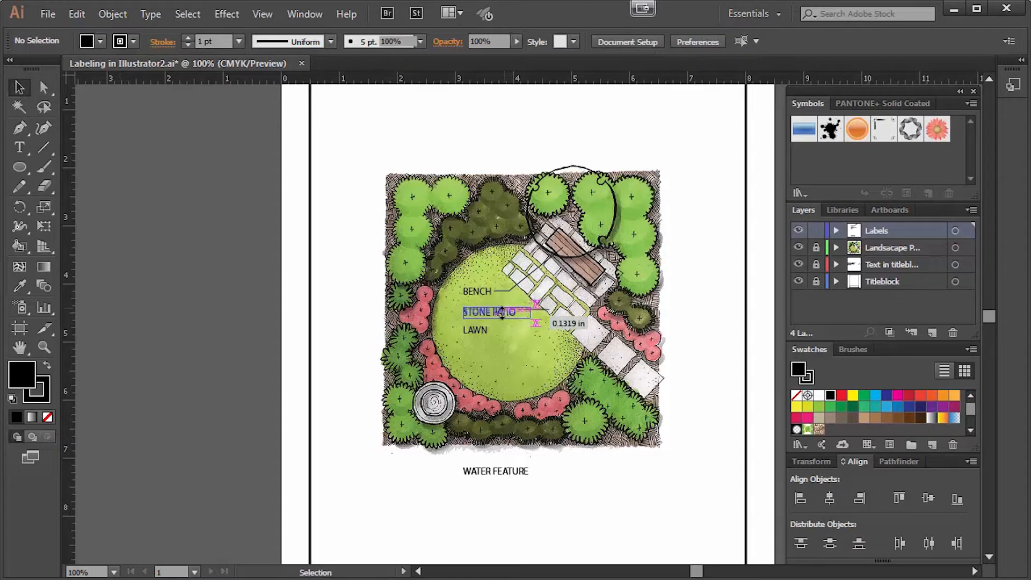
Unlock the landscape plan layer and shift the plan with its labels and leaders slightly to the right on the page.
mouse_move(484, 472)
mouse_down()
mouse_move(324, 398)
mouse_move(485, 472)
mouse_up()
click(600, 488)
click(814, 248)
drag(695, 514, 476, 244)
click(465, 478)
Move the WATER FEATURE label into the page margin left of the plan and lock the landscape plan layer.
drag(485, 471, 325, 386)
click(815, 247)
click(664, 455)
Turn off Smart Guides and draw a horizontal leader line between the water feature and its label.
click(43, 147)
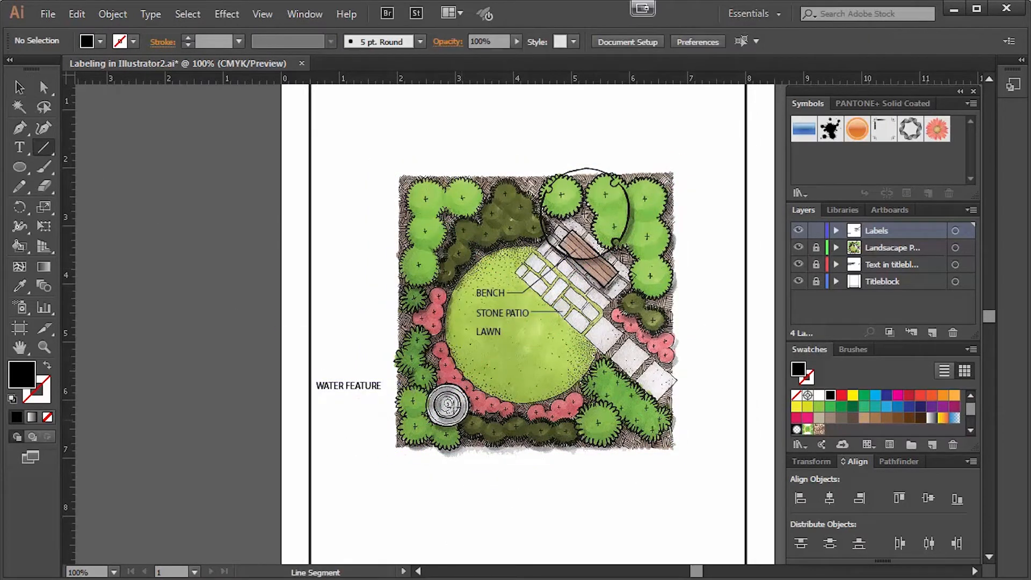
click(262, 14)
click(304, 517)
drag(447, 389, 374, 394)
key(v)
click(428, 488)
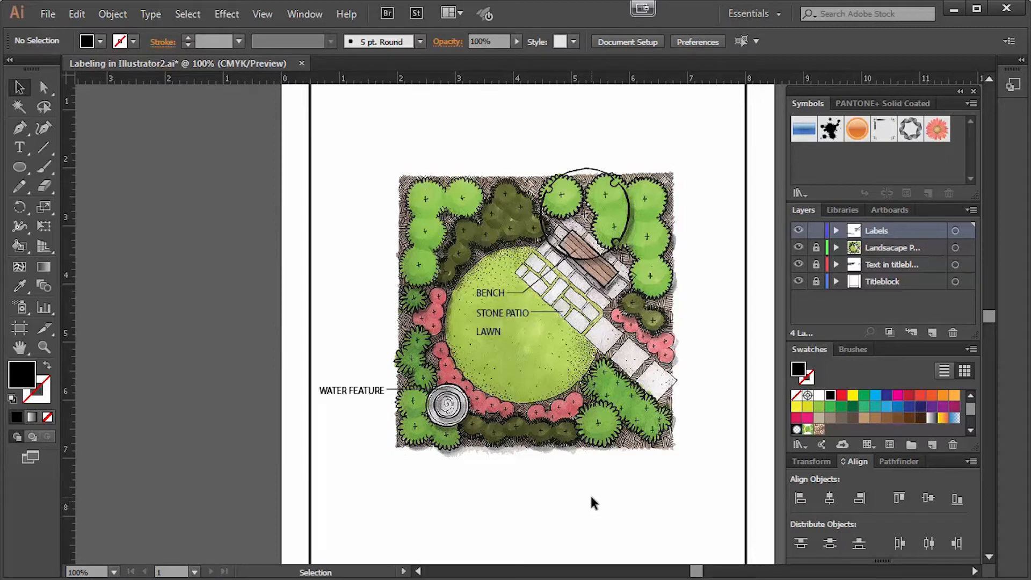
Draw a small black-filled circle about 0.14 in across, without a stroke, in the empty area beside the artboard.
click(21, 166)
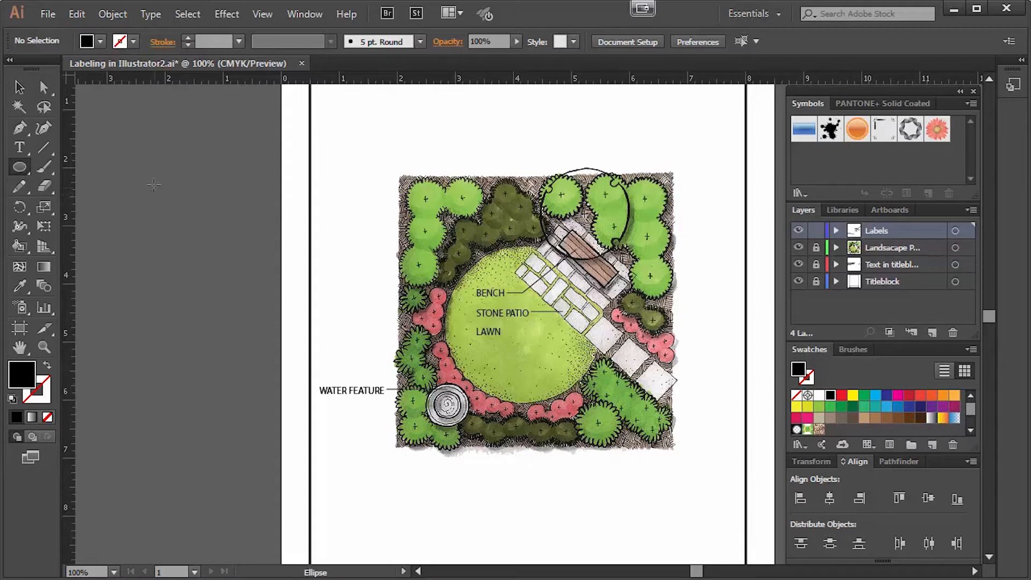
mouse_move(153, 186)
mouse_down()
mouse_move(162, 204)
mouse_move(160, 183)
mouse_up()
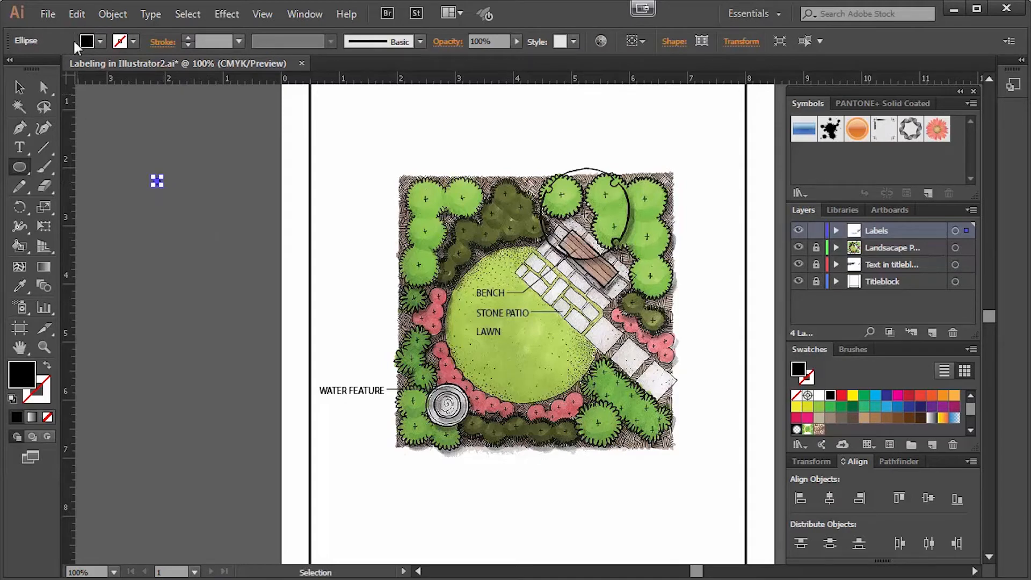
key(v)
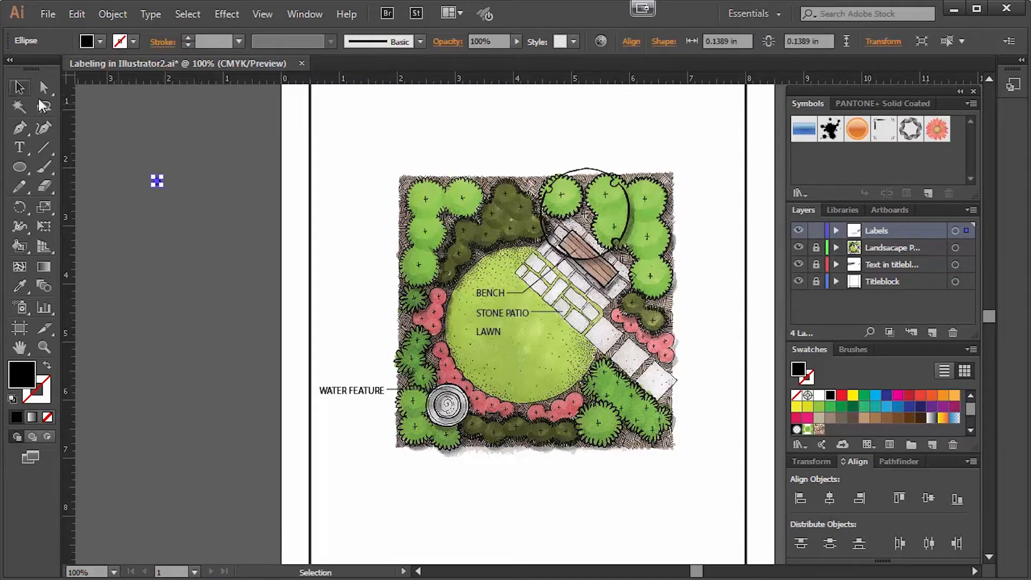
click(193, 211)
drag(157, 182, 180, 198)
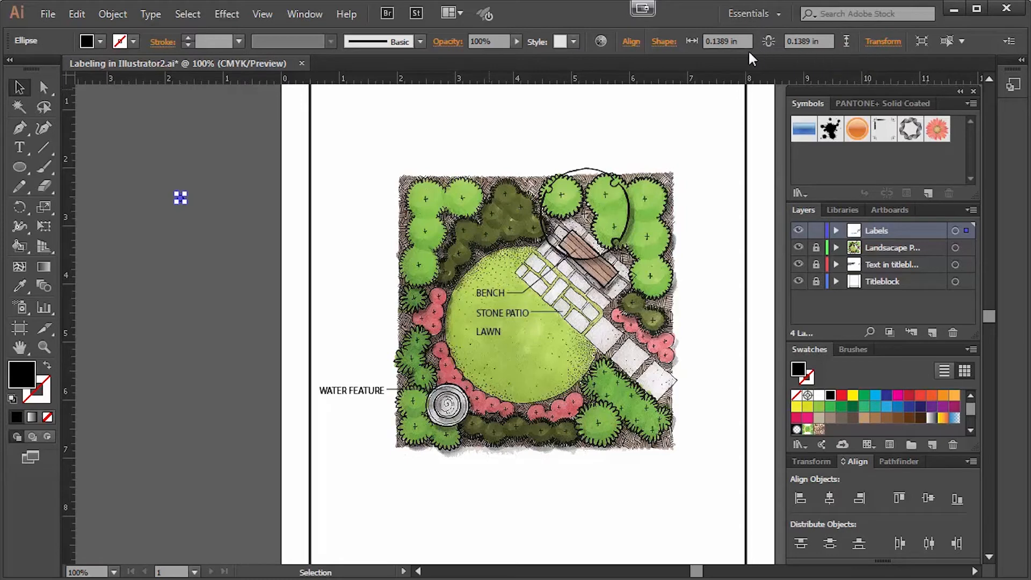
Resize the small circle to 0.09 in wide and 0.09 in high.
click(726, 41)
text(.1)
key(Tab)
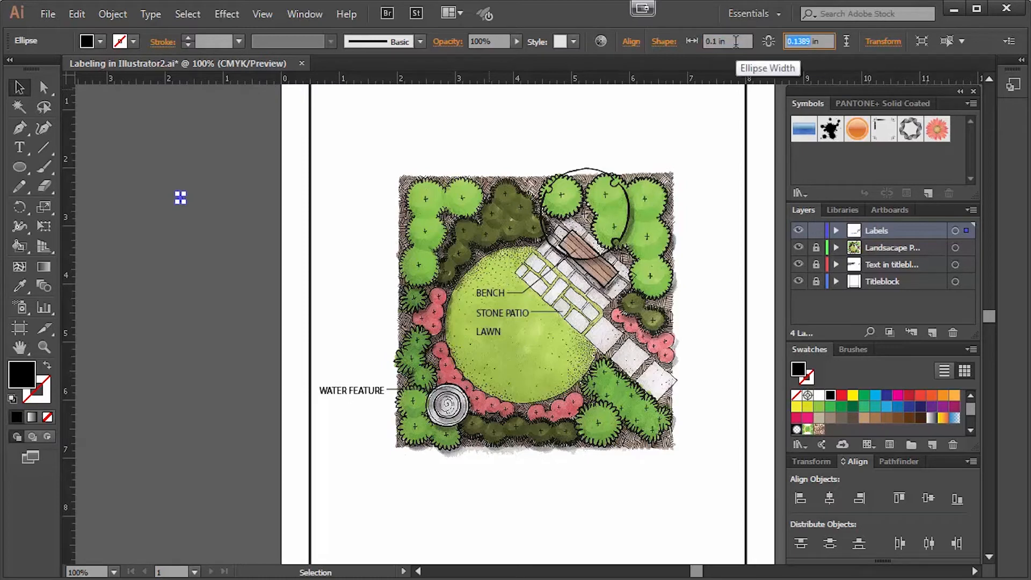
text(.1)
key(Return)
click(133, 122)
click(180, 197)
drag(717, 41, 712, 42)
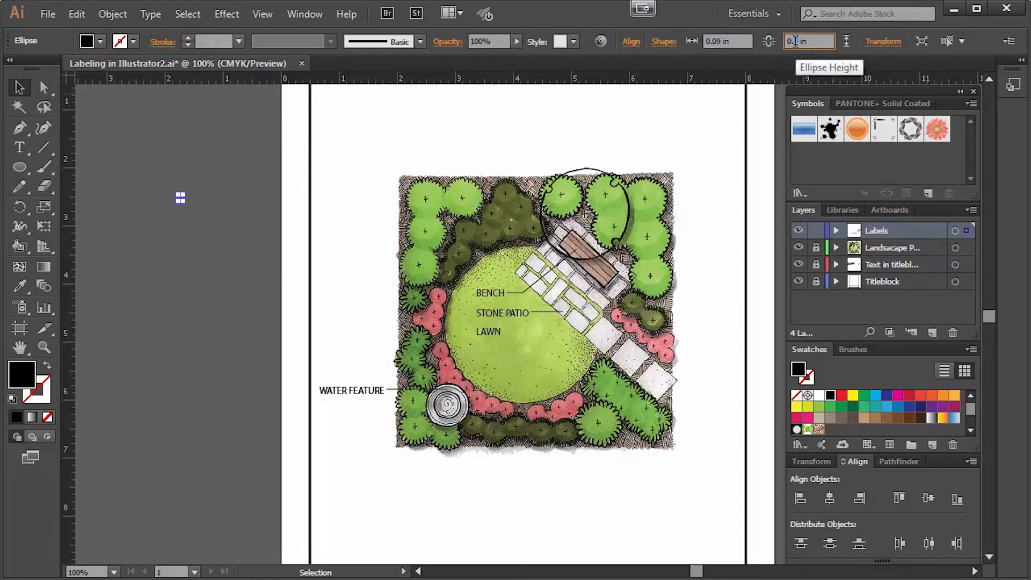
Place the black dot on the patio end of the STONE PATIO leader and fine-tune its position.
click(179, 198)
drag(179, 199, 562, 312)
click(236, 298)
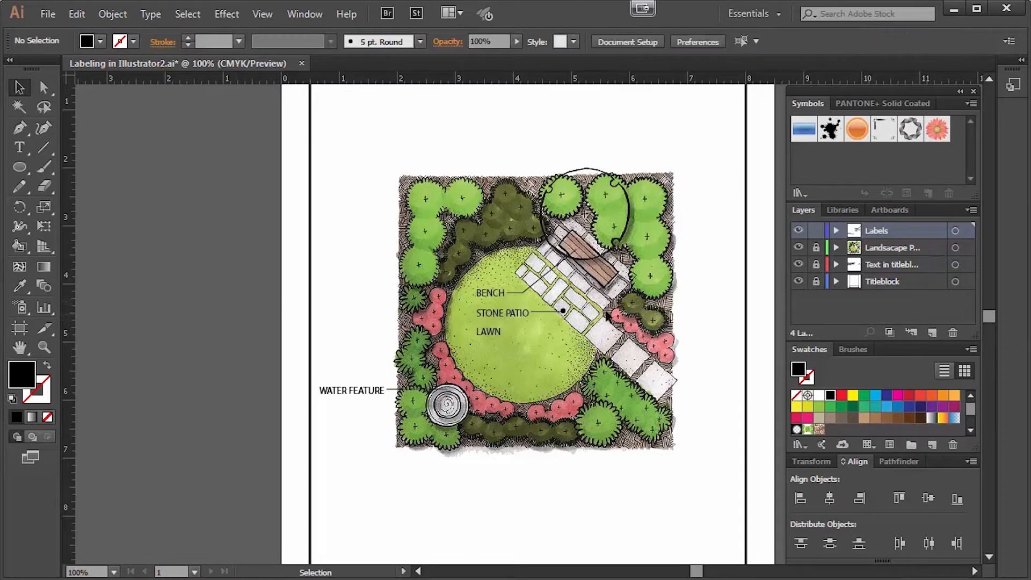
drag(564, 313, 564, 315)
click(266, 13)
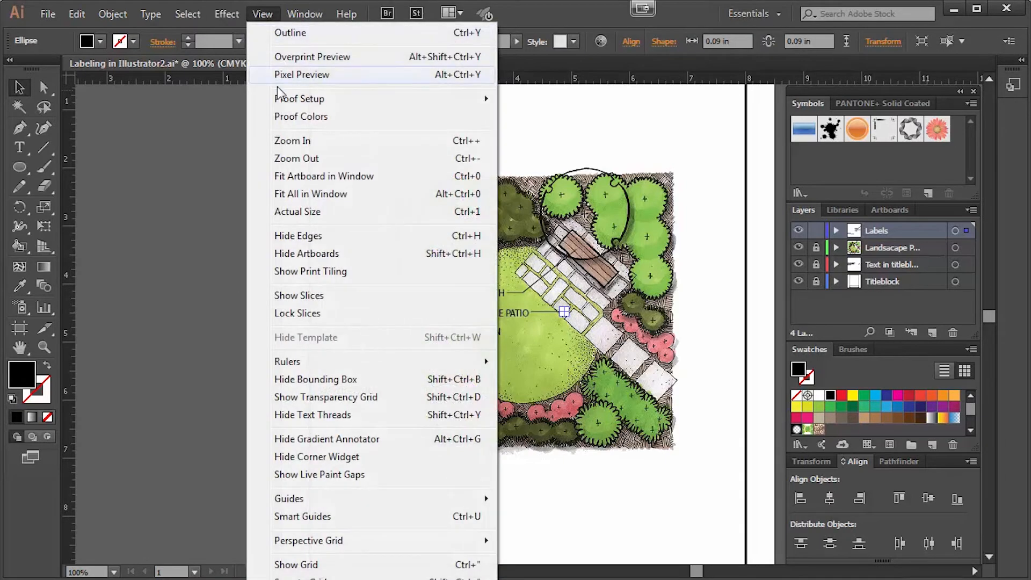
click(284, 143)
click(258, 306)
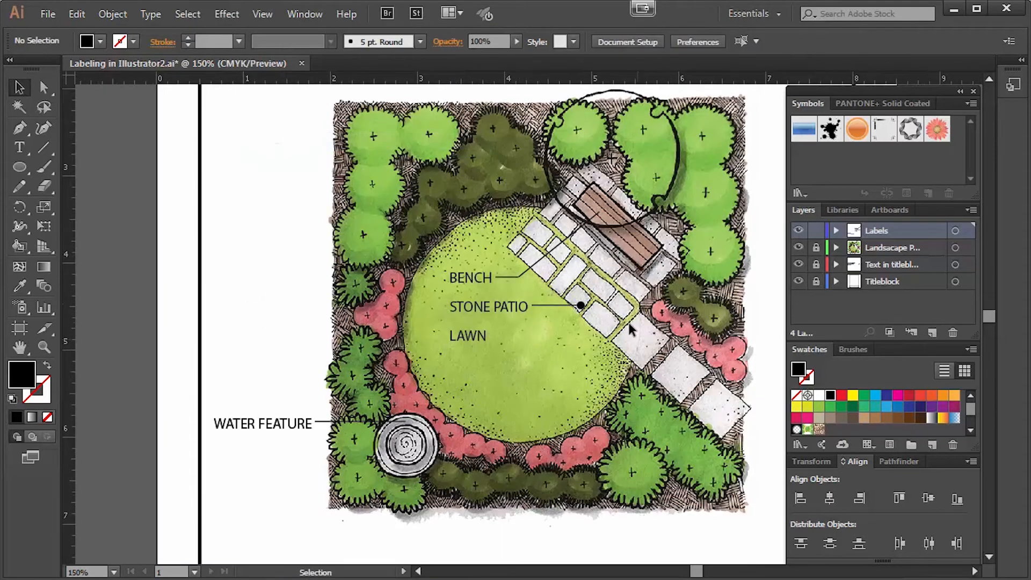
drag(581, 309, 583, 310)
click(211, 299)
Copy the STONE PATIO dot onto the water feature at its leader's end and onto the bench at the BENCH leader's end.
click(582, 307)
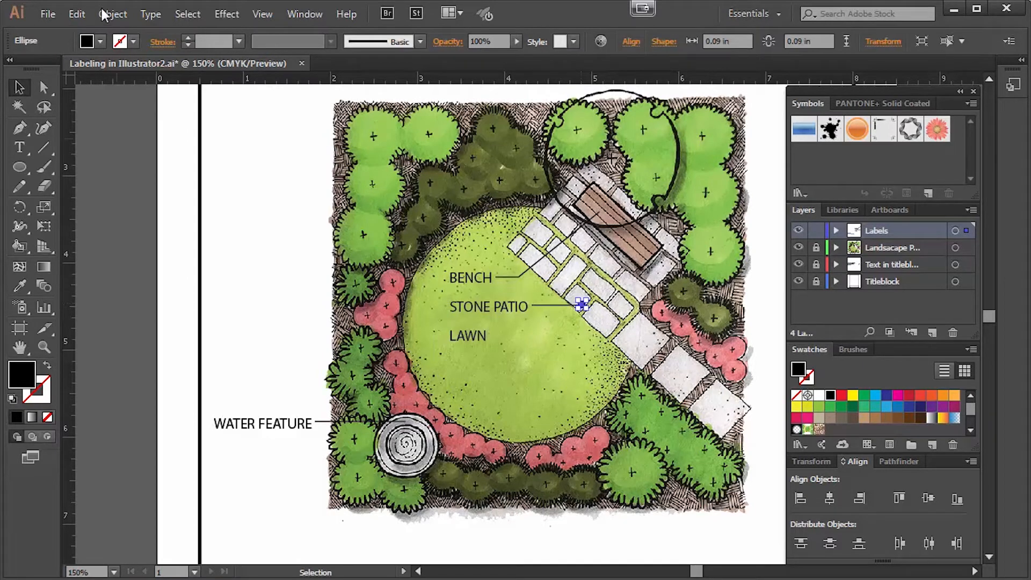
click(77, 14)
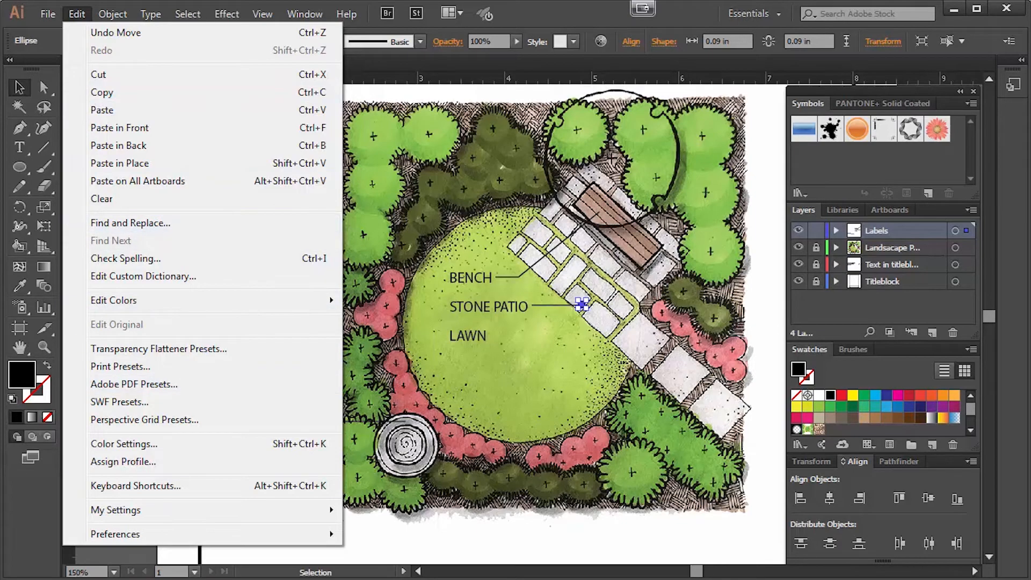
click(134, 554)
click(133, 554)
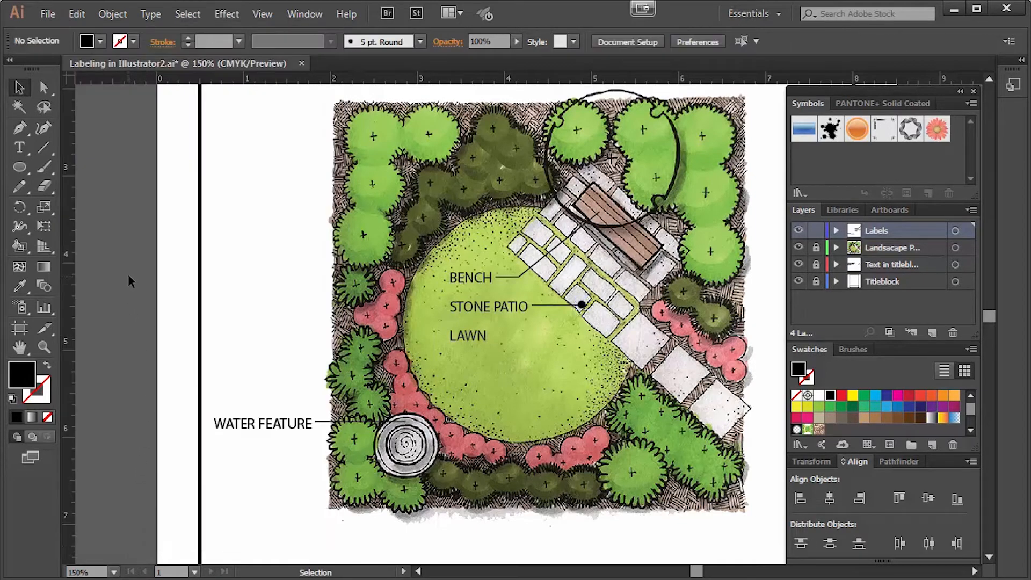
click(582, 306)
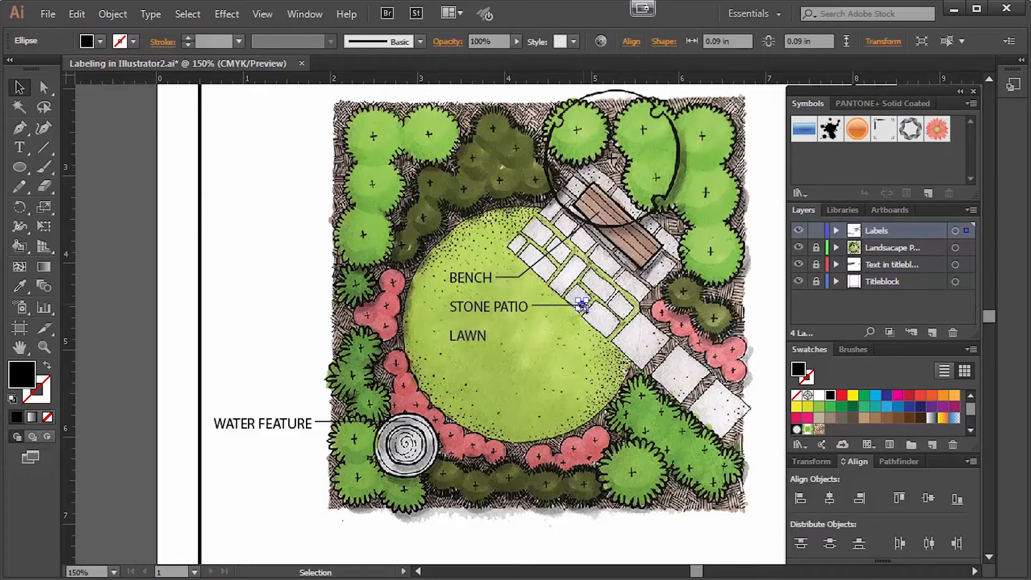
drag(584, 307, 407, 426)
click(279, 342)
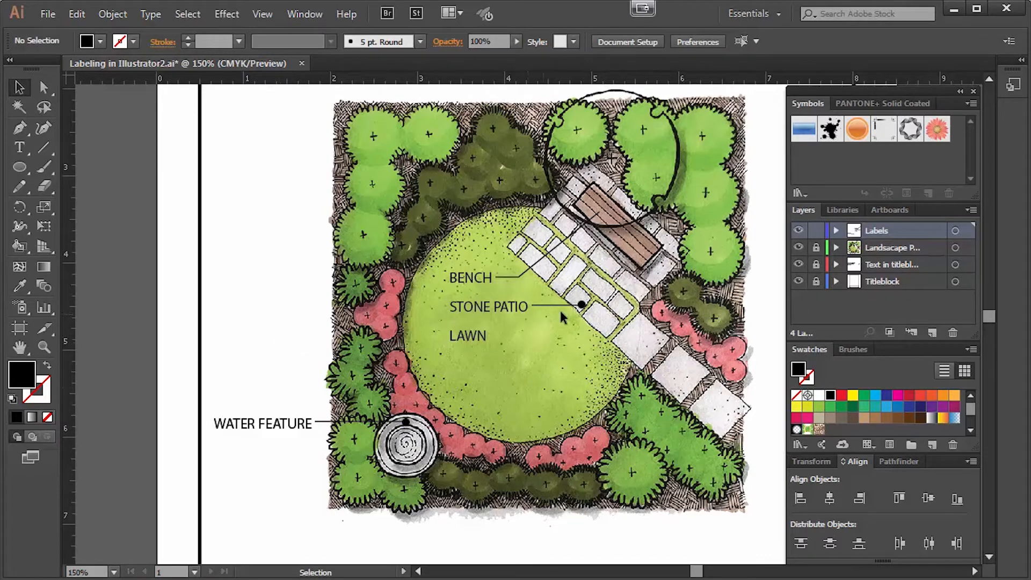
drag(582, 306, 598, 213)
click(299, 268)
Nudge the water feature's dot and the WATER FEATURE label into line with their leader.
drag(406, 422, 404, 422)
click(165, 362)
drag(284, 428, 283, 424)
click(286, 466)
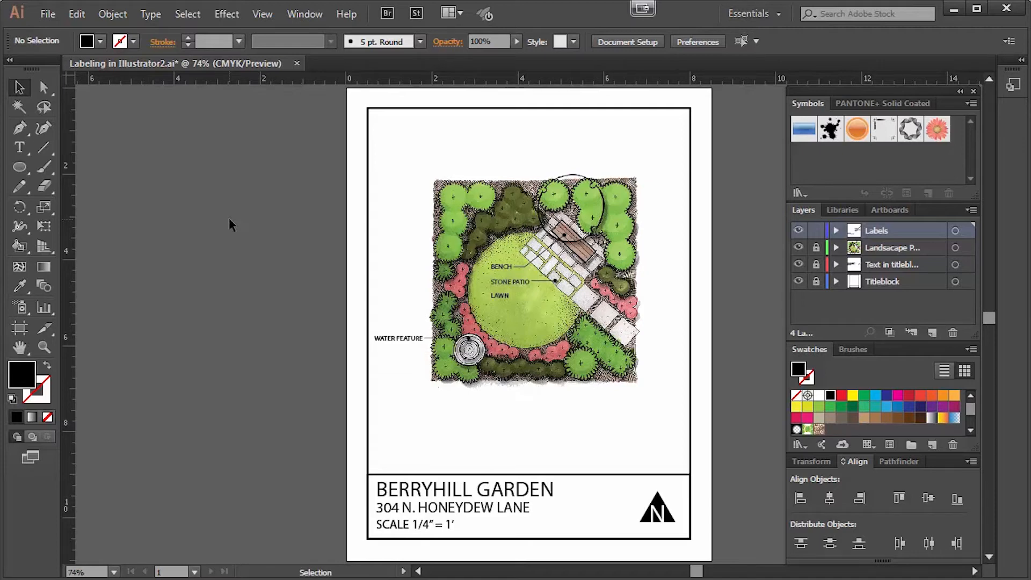
Draw a short line joining the centres of the two overlapping green shrubs beside the bench, under the large tree outline.
click(260, 15)
click(284, 137)
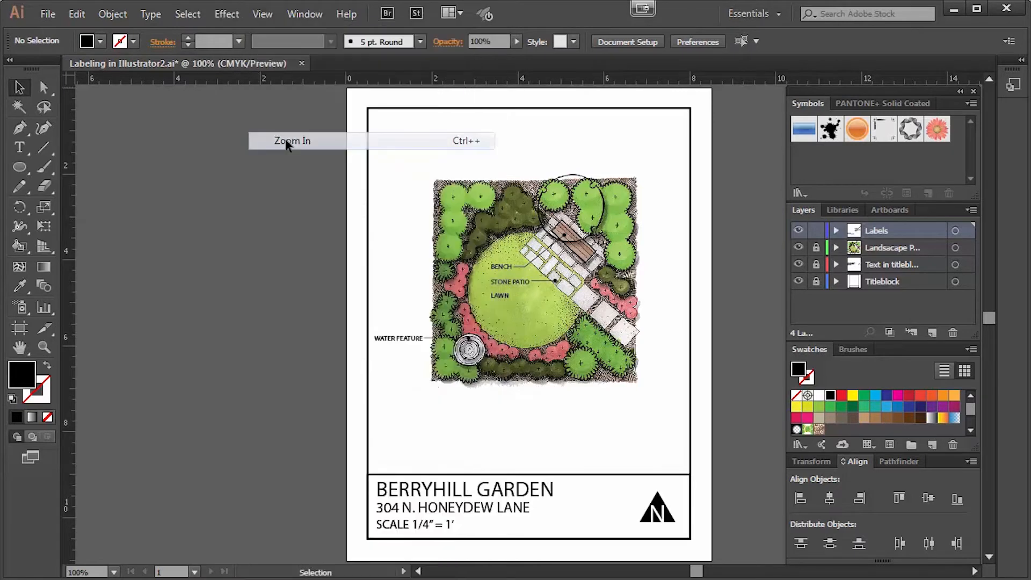
scroll(983, 80, up, 2)
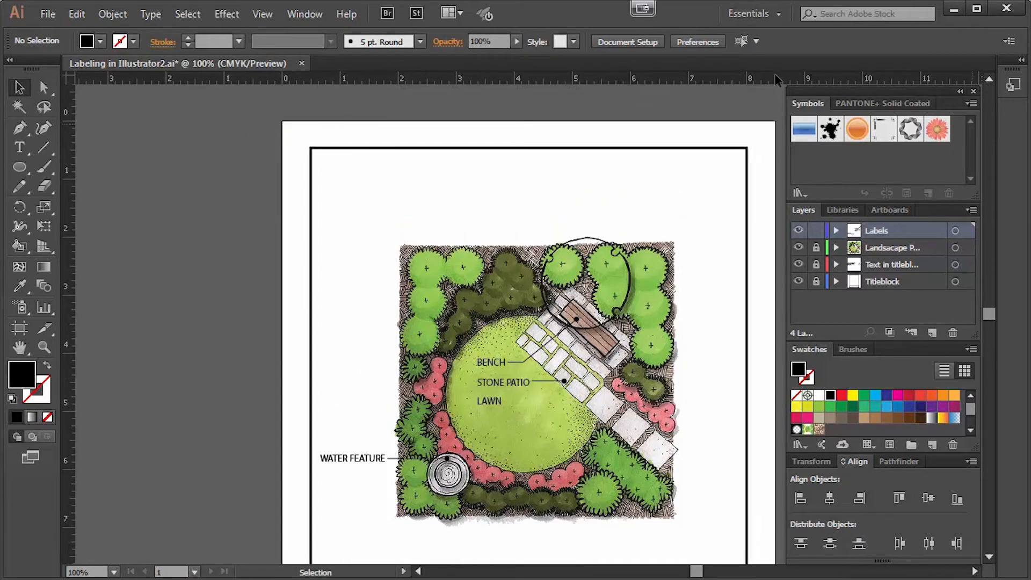
click(260, 14)
click(278, 141)
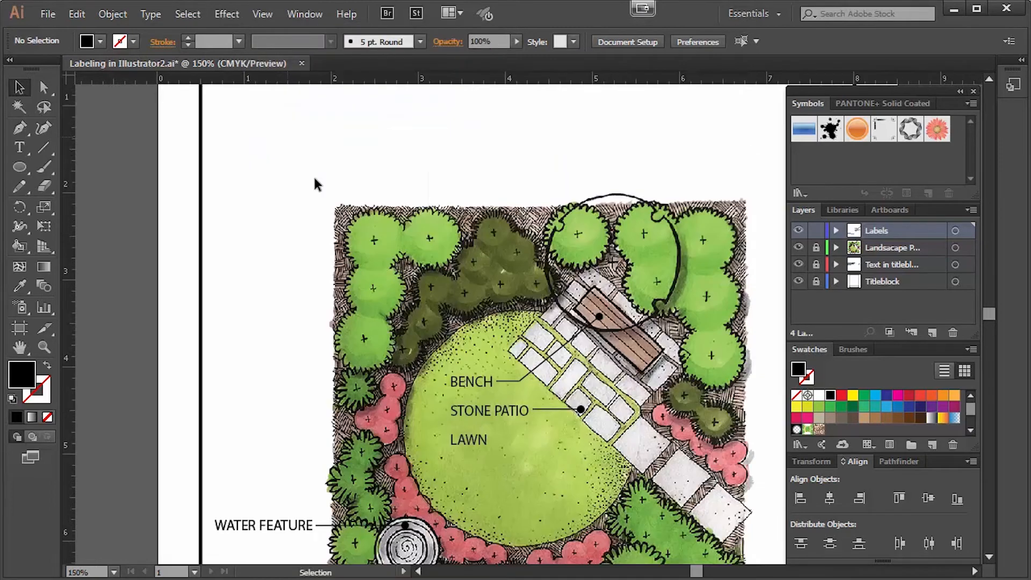
drag(697, 573, 701, 575)
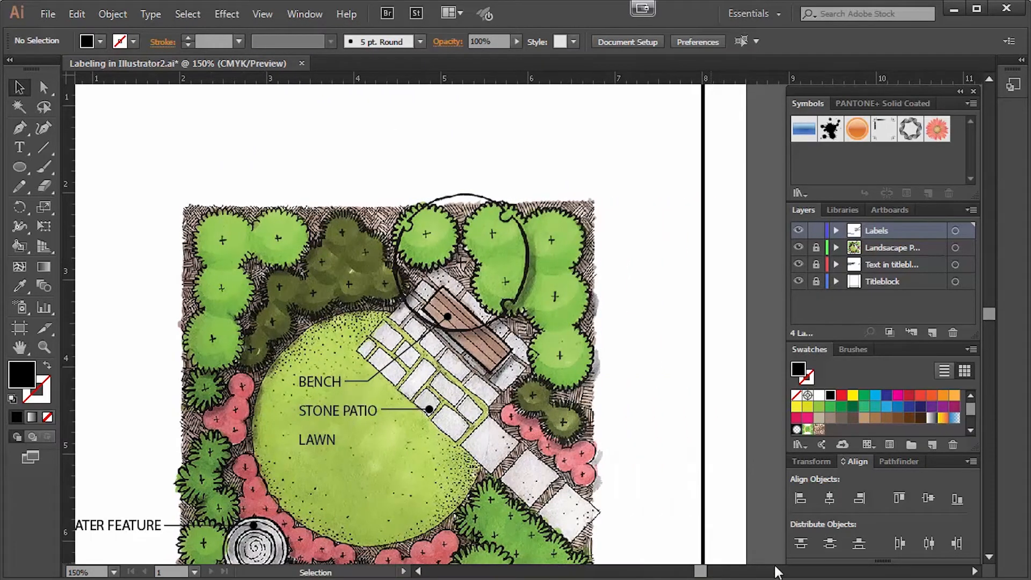
click(989, 557)
click(989, 557)
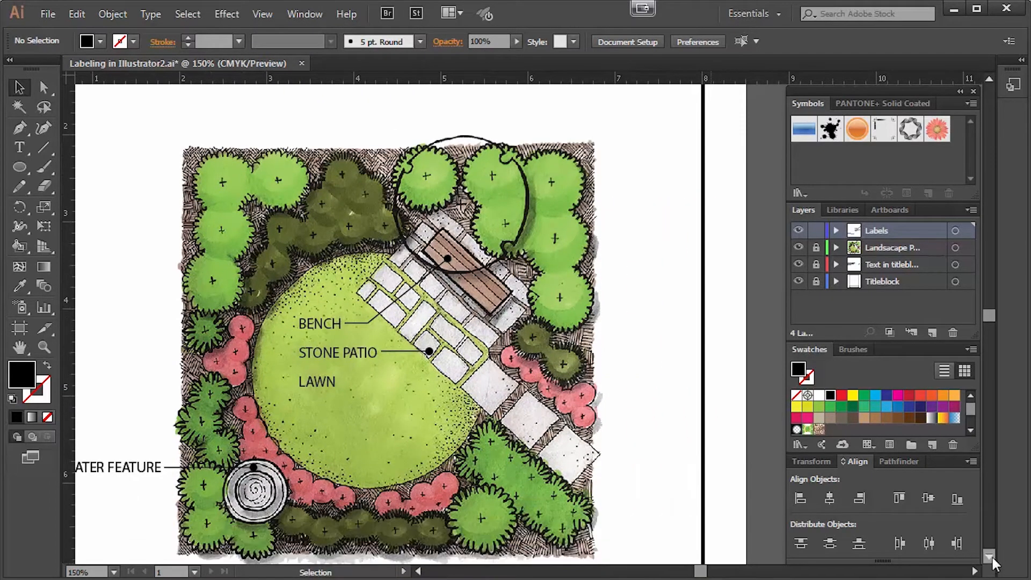
click(41, 146)
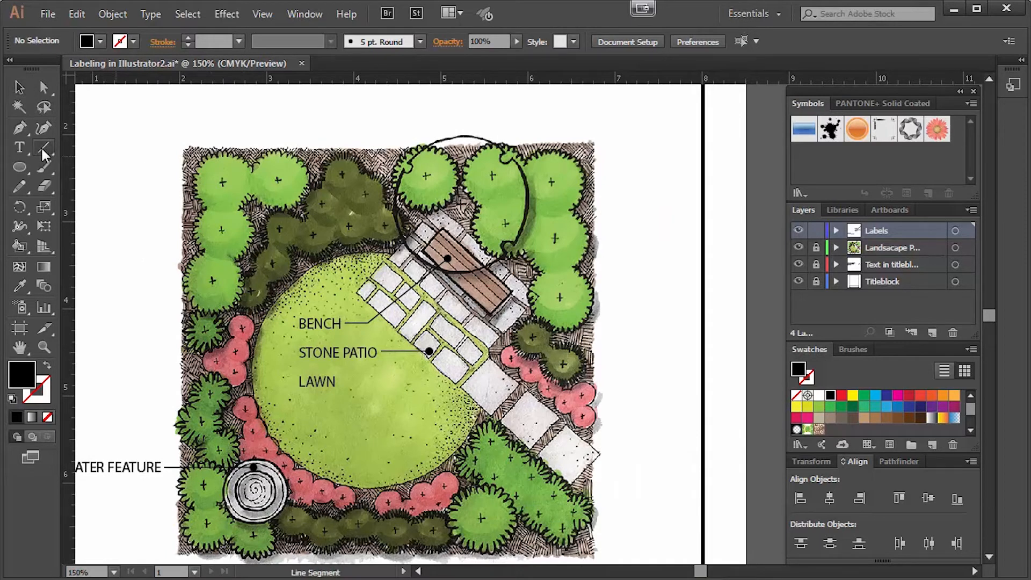
click(99, 147)
drag(493, 175, 504, 215)
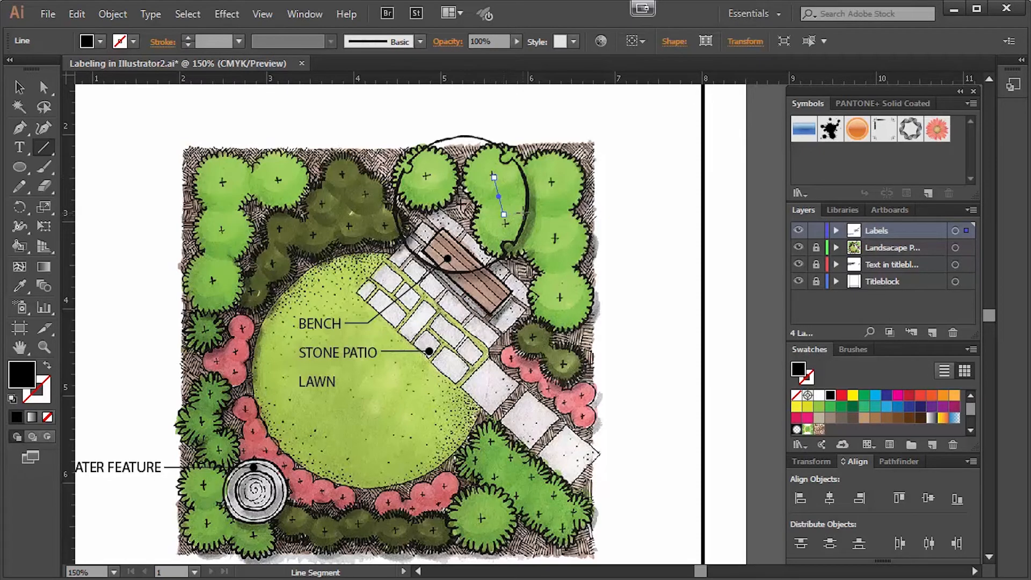
Give the line between the shrub centres a black stroke of 0.5 pt.
click(133, 41)
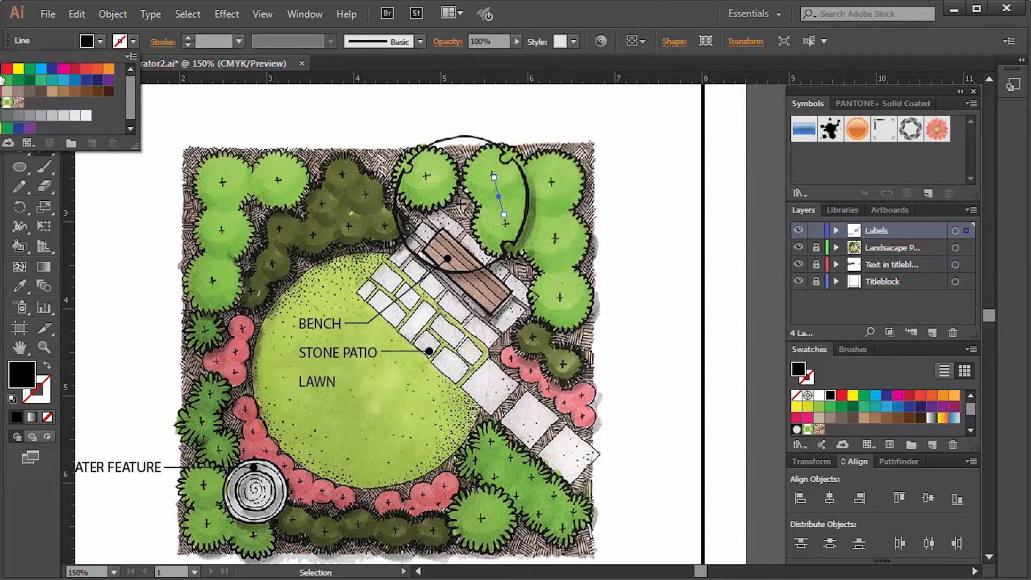
click(7, 116)
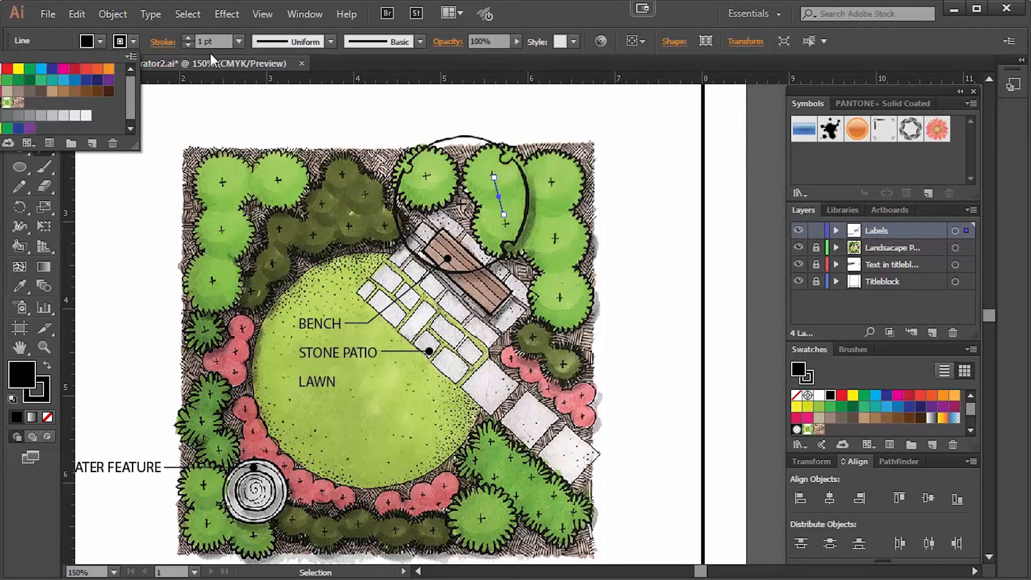
click(239, 41)
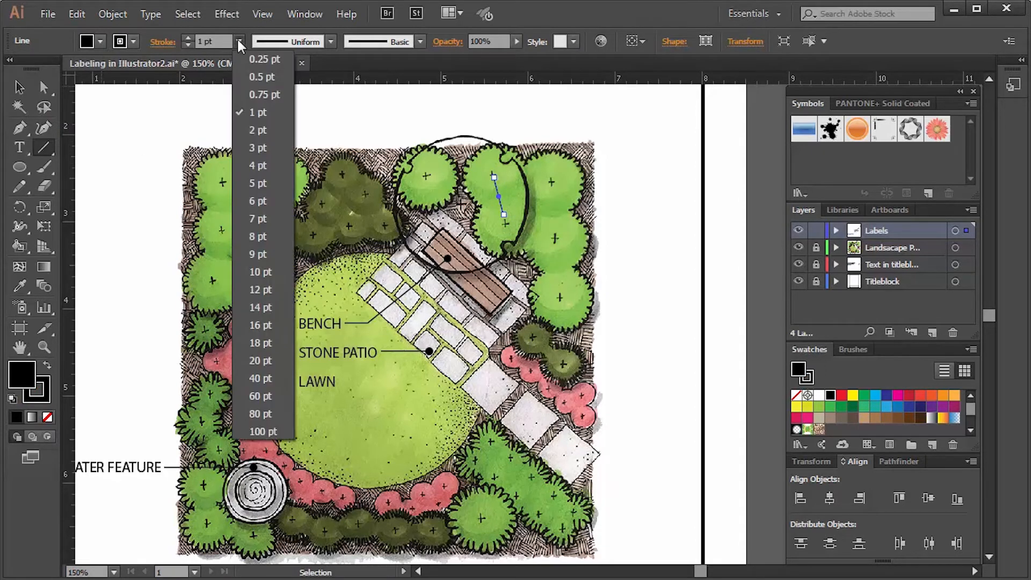
click(244, 78)
click(19, 86)
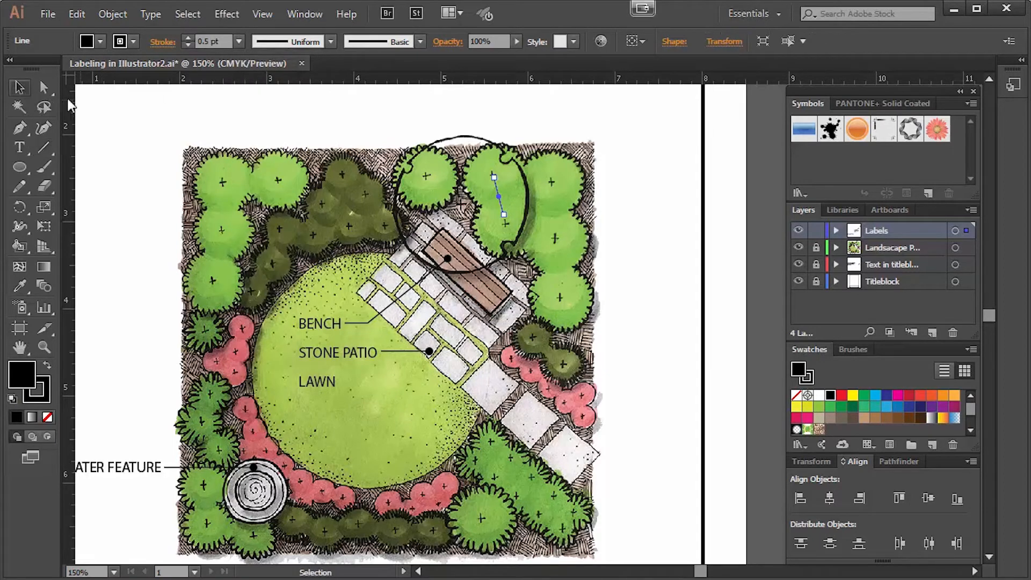
Nudge the line between the two overlapping green shrubs onto their centre marks under the tree outline.
click(111, 102)
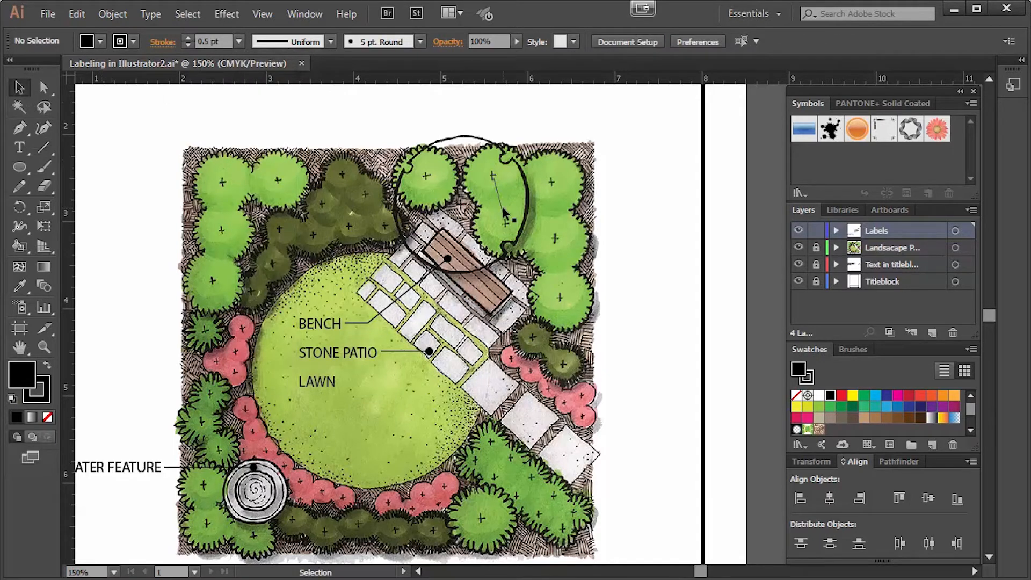
drag(502, 201, 499, 204)
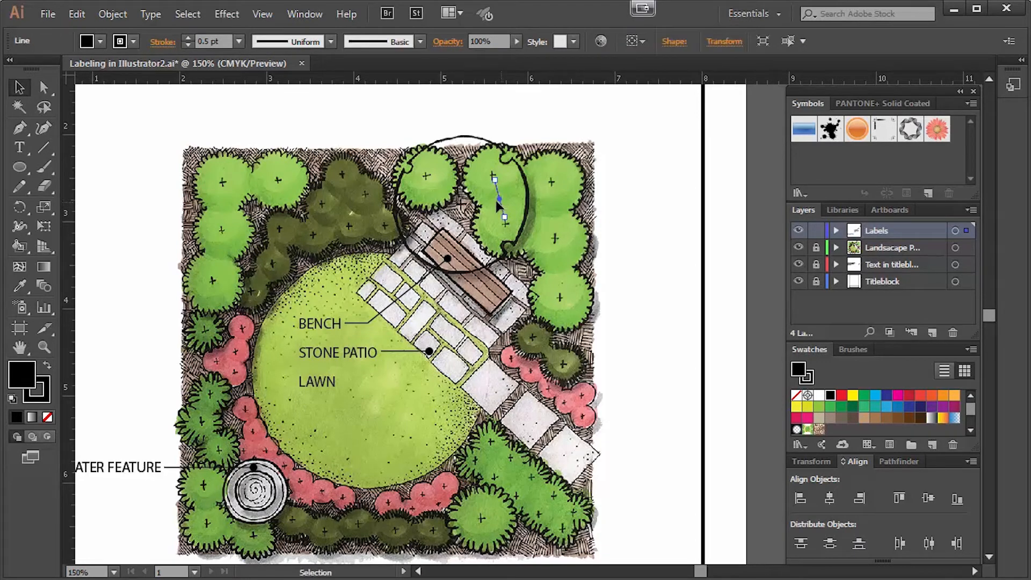
click(138, 263)
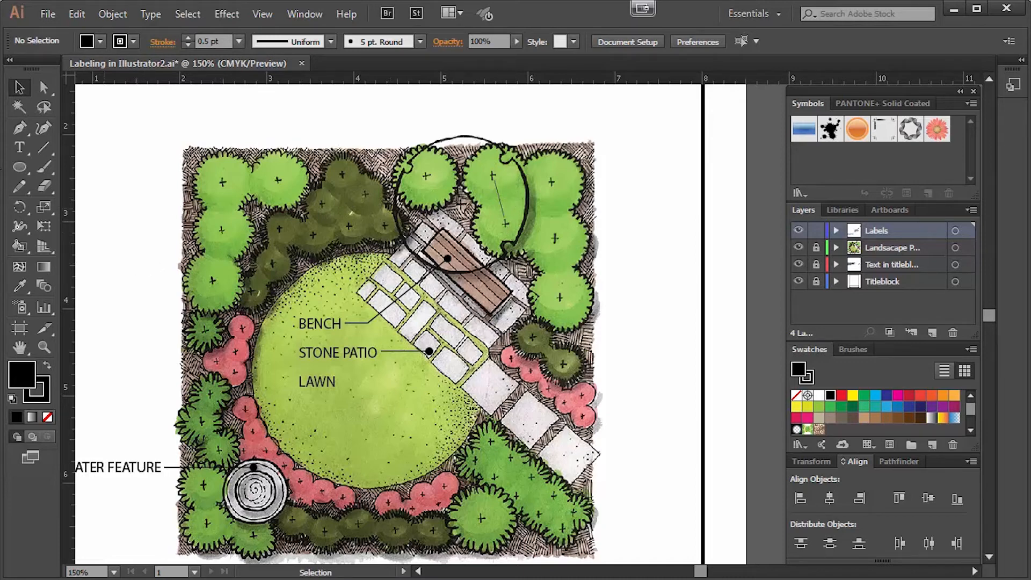
Extend the connecting lines to the upper corner shrub and down through the centres of the two green shrubs below it.
click(44, 147)
drag(508, 221, 548, 185)
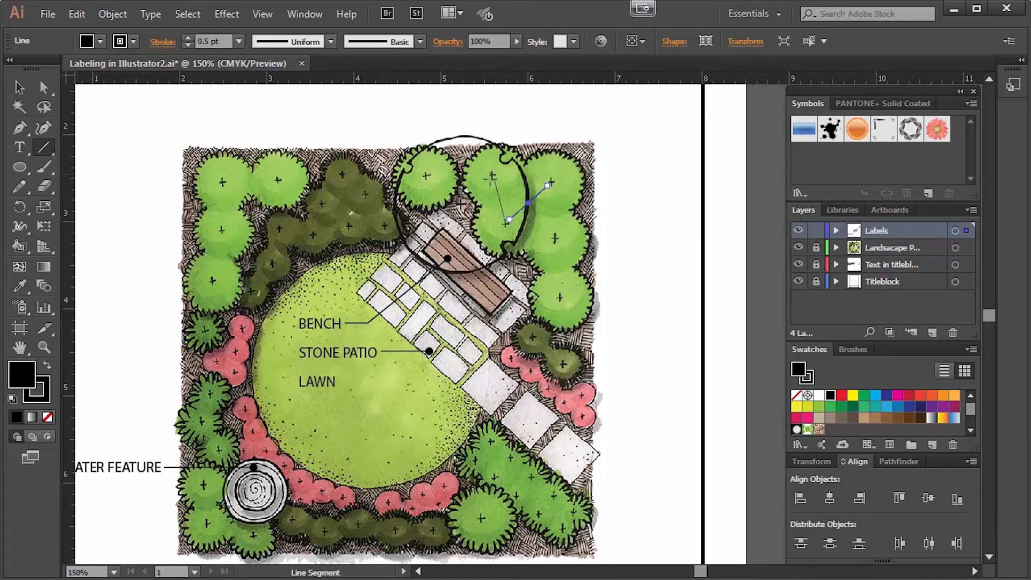
drag(554, 232, 552, 189)
drag(555, 247, 560, 290)
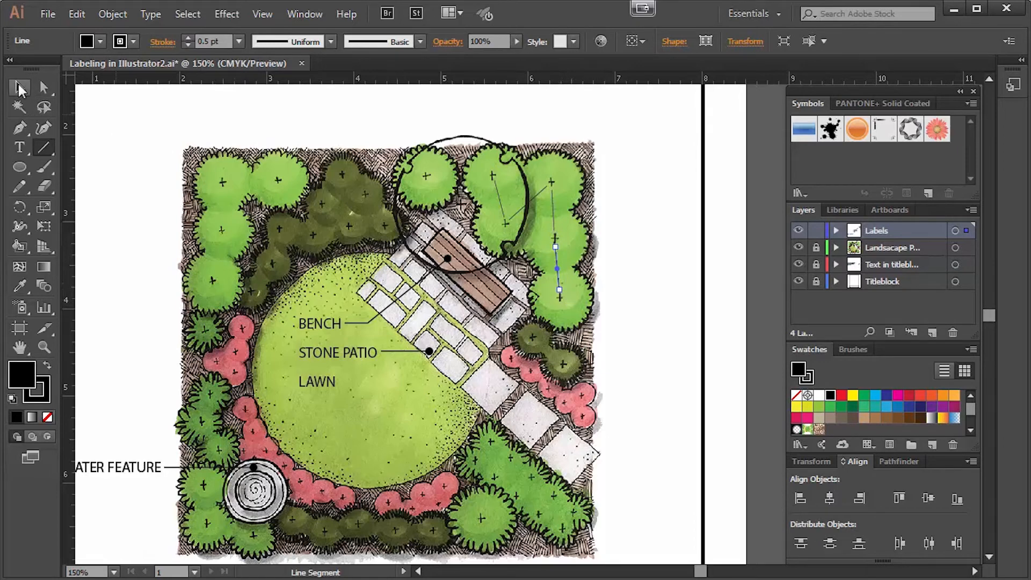
click(18, 86)
click(97, 108)
Draw a horizontal leader line from the lowest linked green shrub out past the plan's edge.
click(44, 148)
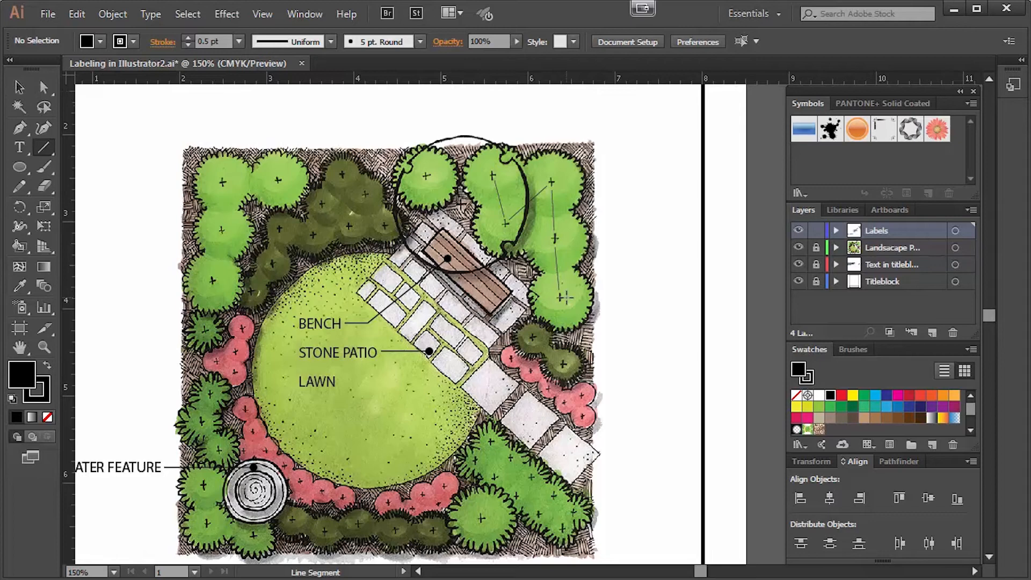
drag(565, 298, 613, 305)
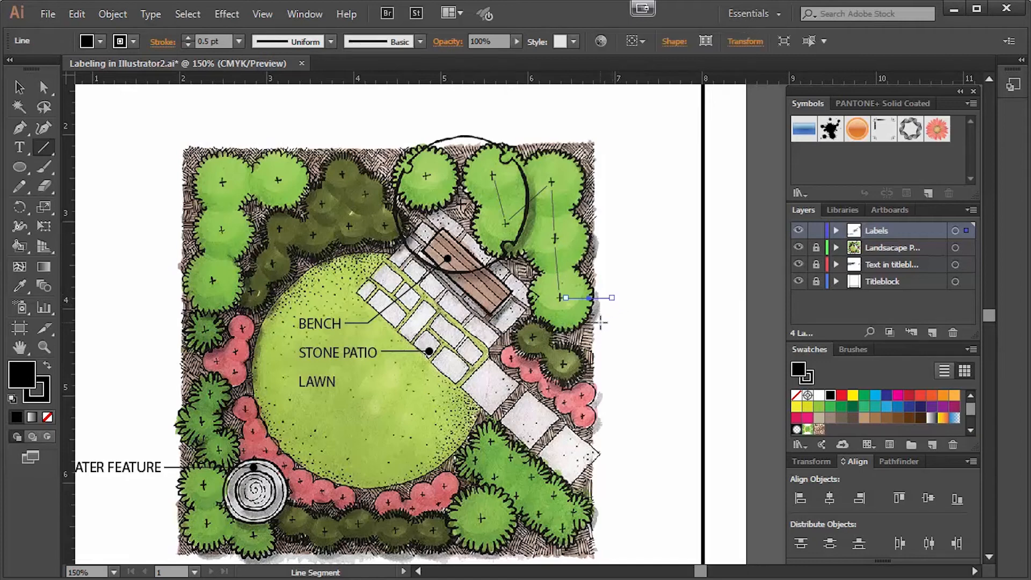
click(20, 87)
click(96, 104)
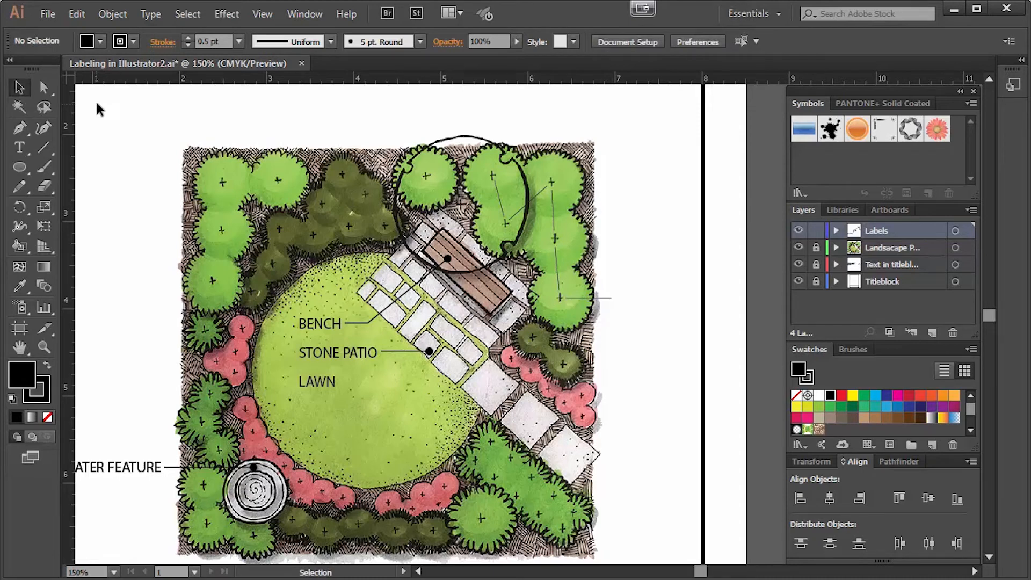
Add the label "(5) SHRUBS" and place it in line with the end of the green shrubs' leader.
click(20, 147)
drag(625, 285, 708, 308)
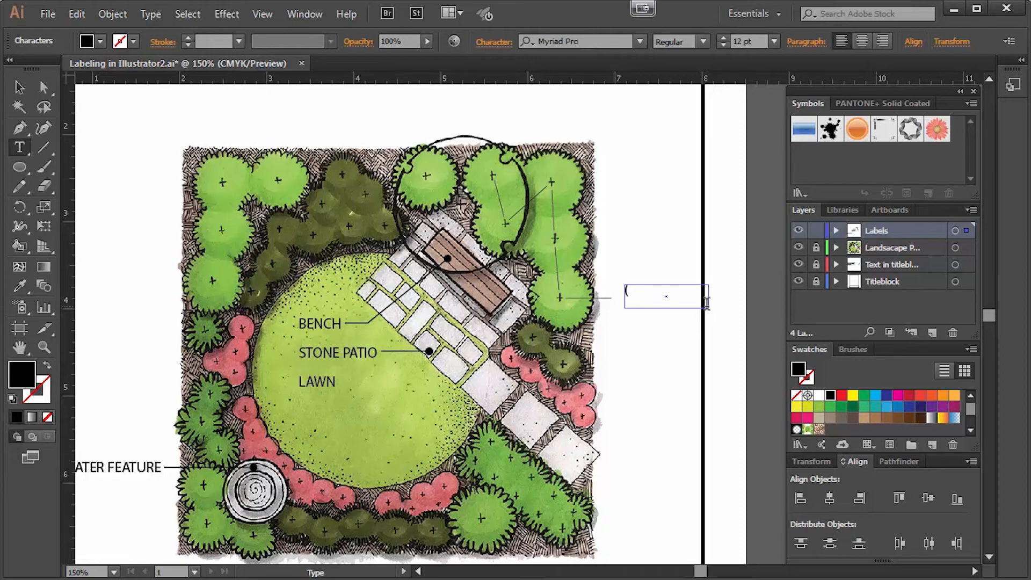
text((5) SHRUBS)
key(Escape)
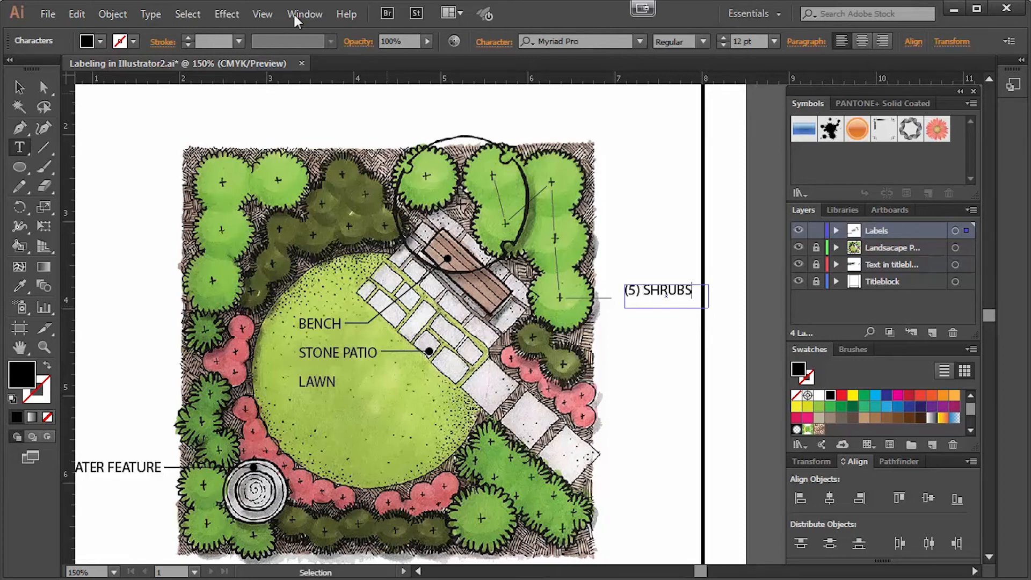
click(22, 91)
mouse_move(664, 293)
mouse_down()
mouse_move(648, 300)
mouse_move(661, 317)
mouse_move(657, 303)
mouse_up()
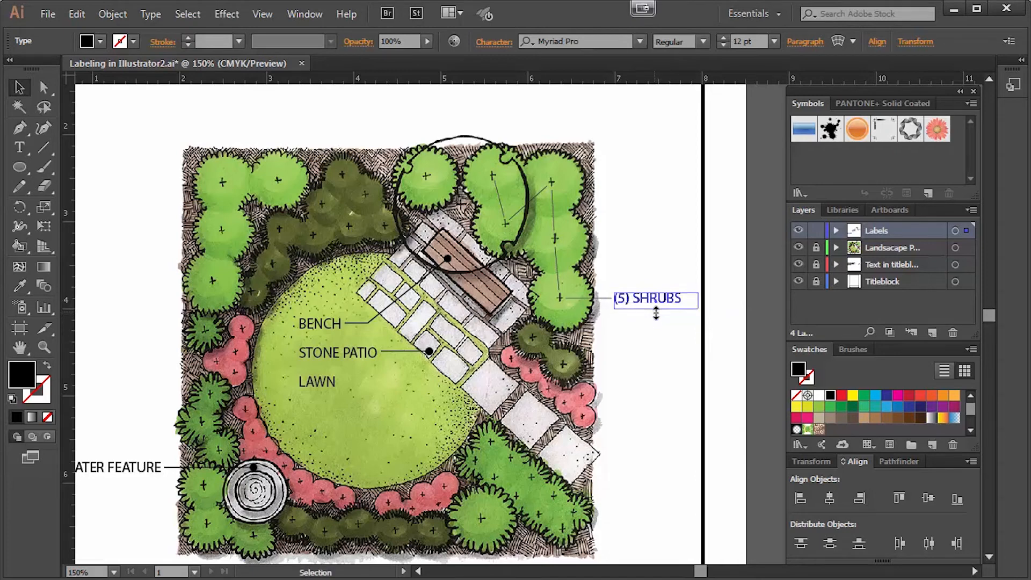
click(669, 349)
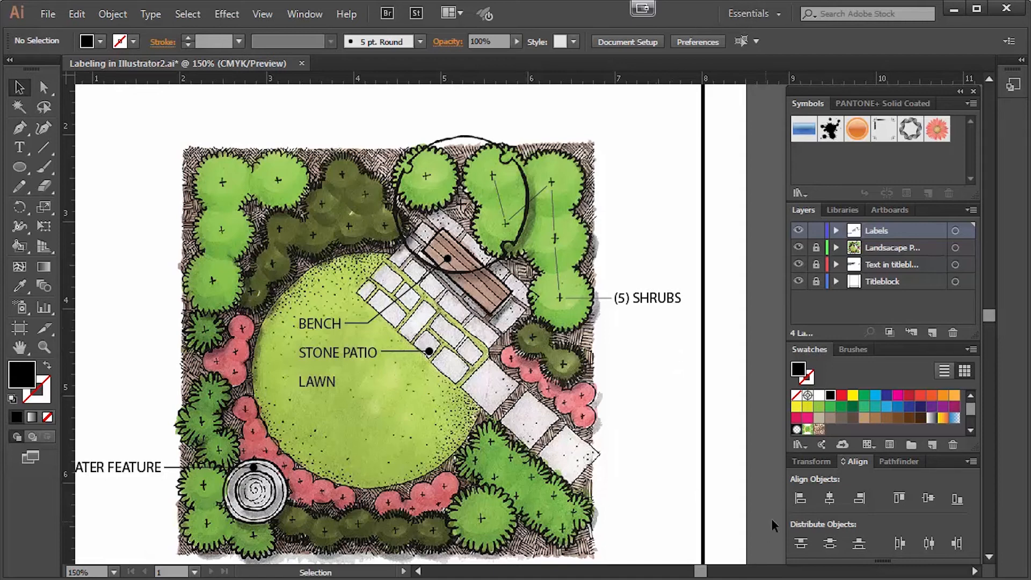
Draw a horizontal leader line from the pair of dark olive shrubs beside the patio out past the plan's edge.
scroll(989, 558, down, 2)
click(44, 147)
drag(558, 299, 611, 306)
ctrl+click(571, 309)
ctrl+click(634, 410)
Link the centres of the pink shrubs and the green hedge beside the path, drawing a leader outward from each group.
drag(514, 301, 527, 310)
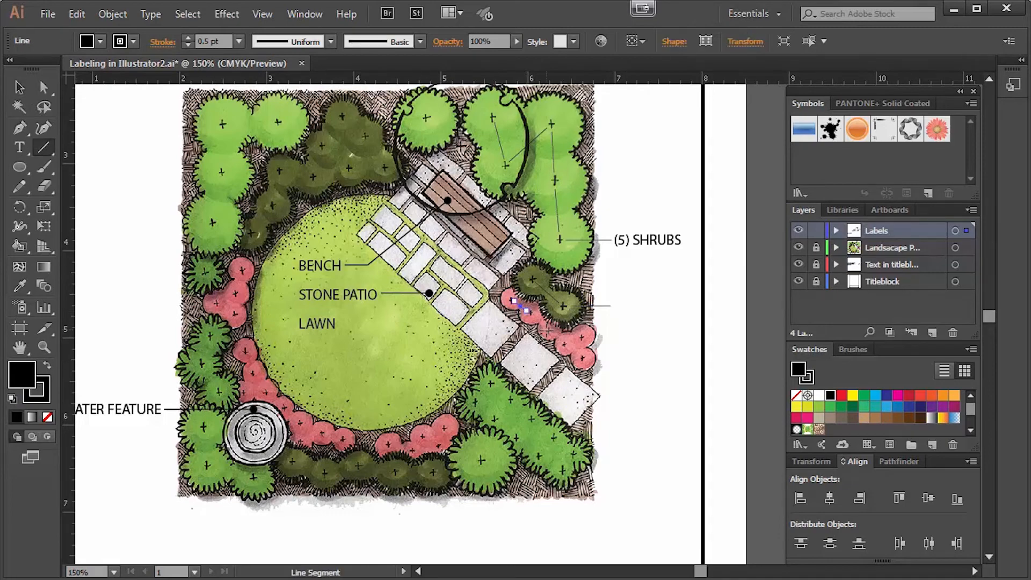
mouse_move(581, 355)
mouse_down()
mouse_move(585, 336)
mouse_move(609, 337)
mouse_up()
scroll(989, 559, down, 2)
drag(559, 390, 543, 381)
drag(539, 379, 494, 342)
mouse_move(495, 341)
mouse_down()
mouse_move(475, 324)
mouse_move(574, 376)
mouse_up()
drag(578, 376, 611, 376)
Copy the (5) SHRUBS label to the leaders below it as "(2) SHRUBS", "(6) SHRUBS" and "(10) SHRUBS".
key(v)
drag(637, 162, 637, 226)
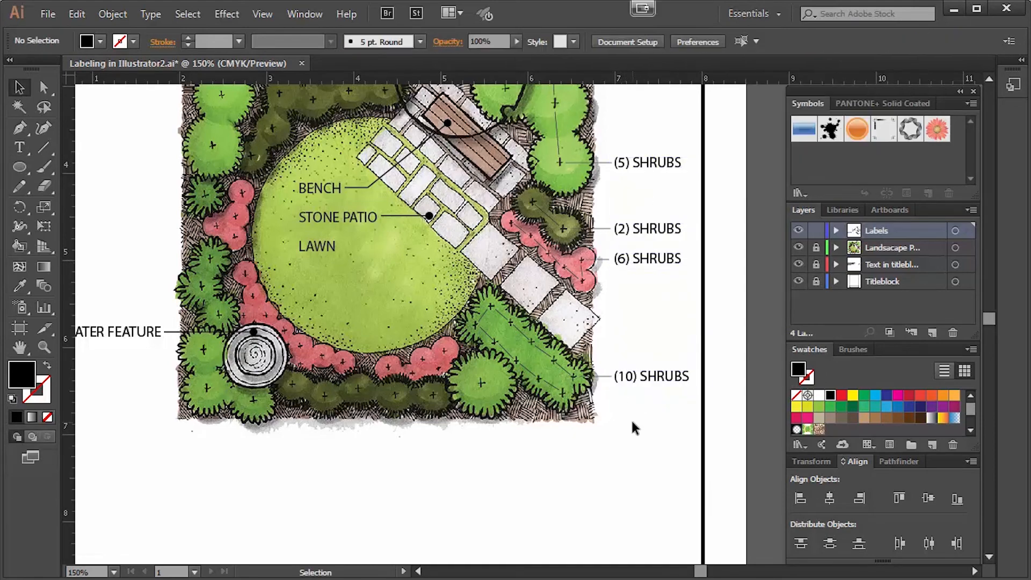
Draw connecting lines through the centres of the pink shrubs curving around the lawn, past the water feature.
scroll(633, 426, up, 1)
mouse_move(236, 250)
mouse_down()
mouse_move(217, 261)
mouse_move(236, 272)
mouse_up()
drag(245, 309, 253, 330)
mouse_move(253, 331)
mouse_down()
mouse_move(243, 350)
mouse_move(285, 366)
mouse_up()
drag(300, 382, 322, 391)
drag(388, 403, 412, 409)
drag(415, 406, 441, 387)
Draw angled leaders below the plan from the single green shrub, the pink shrubs and the olive shrubs.
key(ctrl+shift+a)
drag(483, 421, 525, 471)
drag(443, 406, 525, 499)
ctrl+click(516, 460)
drag(437, 434, 526, 529)
drag(525, 529, 525, 529)
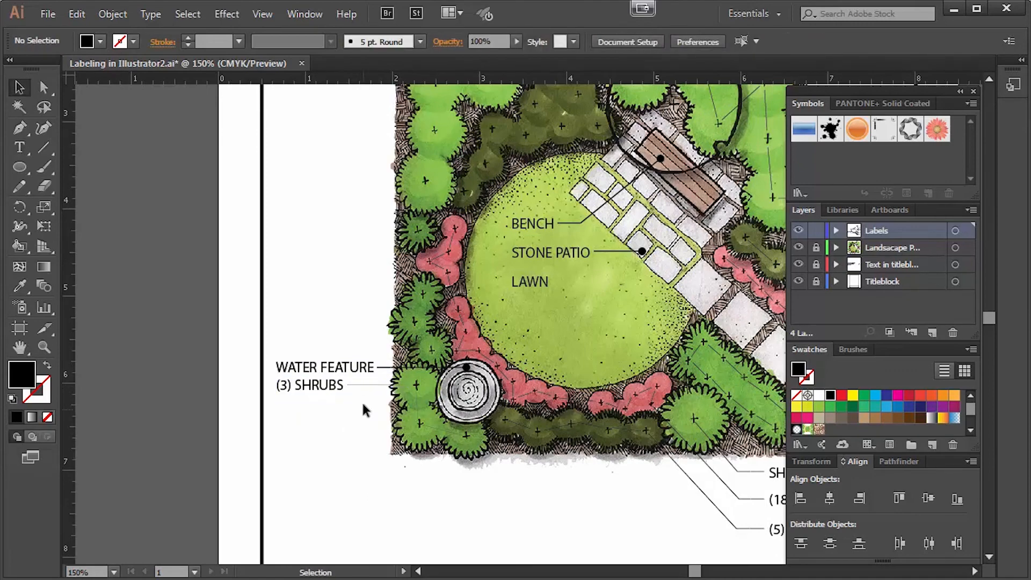
Set the stroke of the line linking the green shrubs below the water feature to 0.5 pt.
click(442, 429)
click(239, 41)
key(ctrl+shift+a)
Draw connecting lines and outward leaders for the green shrub groups above the water feature along the plan's outer edge.
scroll(419, 322, up, 3)
click(45, 147)
drag(424, 365, 414, 393)
key(ctrl+shift+a)
drag(371, 303, 418, 302)
click(19, 88)
click(86, 186)
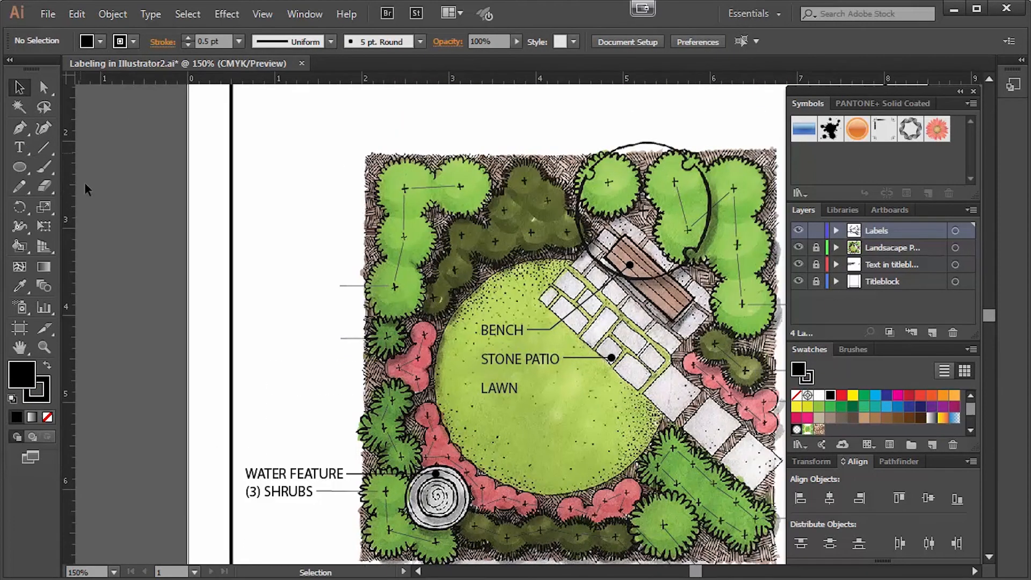
Label both shrub groups above the water feature "(4) SHRUBS", with each label beside its leader.
click(19, 147)
drag(245, 334, 351, 355)
text((4))
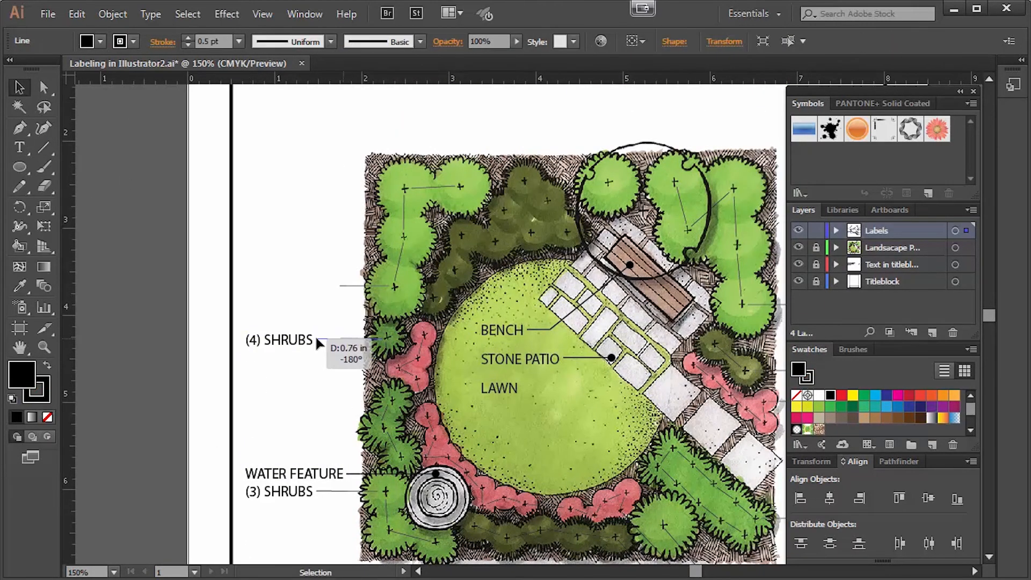
drag(325, 335, 325, 282)
Link the centres of the olive shrubs at the plan's upper edge and draw their bent leader above the plan.
key(backslash)
drag(528, 183, 545, 197)
drag(989, 317, 989, 312)
drag(524, 325, 498, 276)
key(ctrl+shift+a)
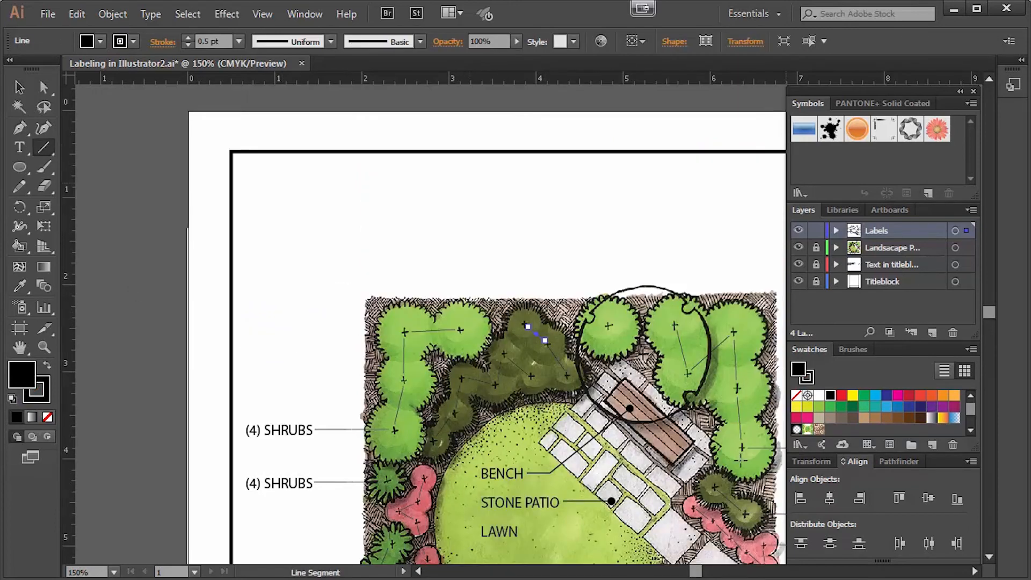
drag(498, 276, 479, 276)
Draw a bent leader up from the single green shrub and label the leaders above the plan "TREE", "SHRUB" and "(9) SHRUBS".
drag(608, 326, 572, 255)
drag(572, 256, 480, 255)
key(v)
click(126, 160)
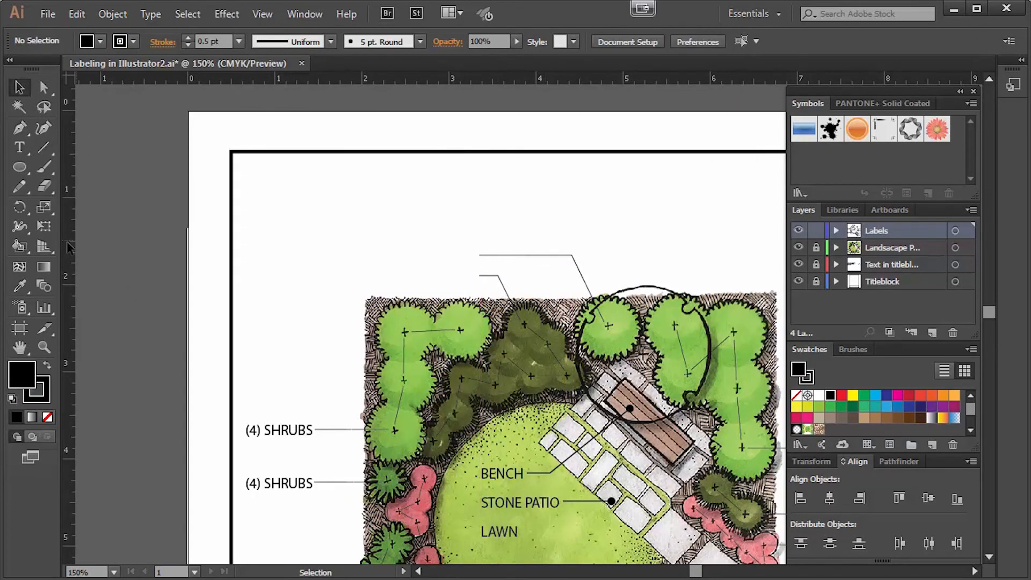
click(262, 14)
drag(405, 255, 424, 255)
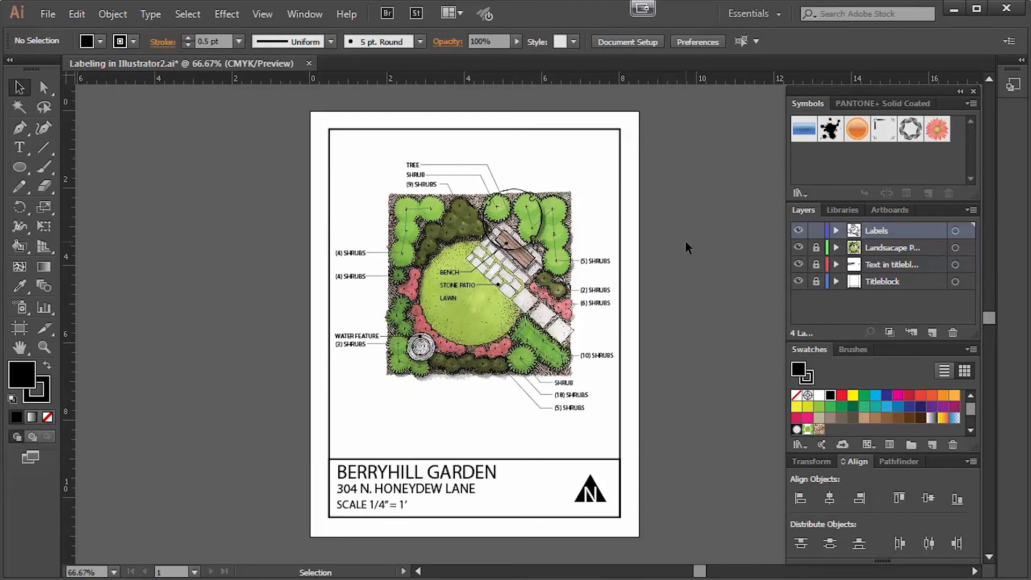
Set the WATER FEATURE, LAWN, STONE PATIO and BENCH labels in Bold.
key(t)
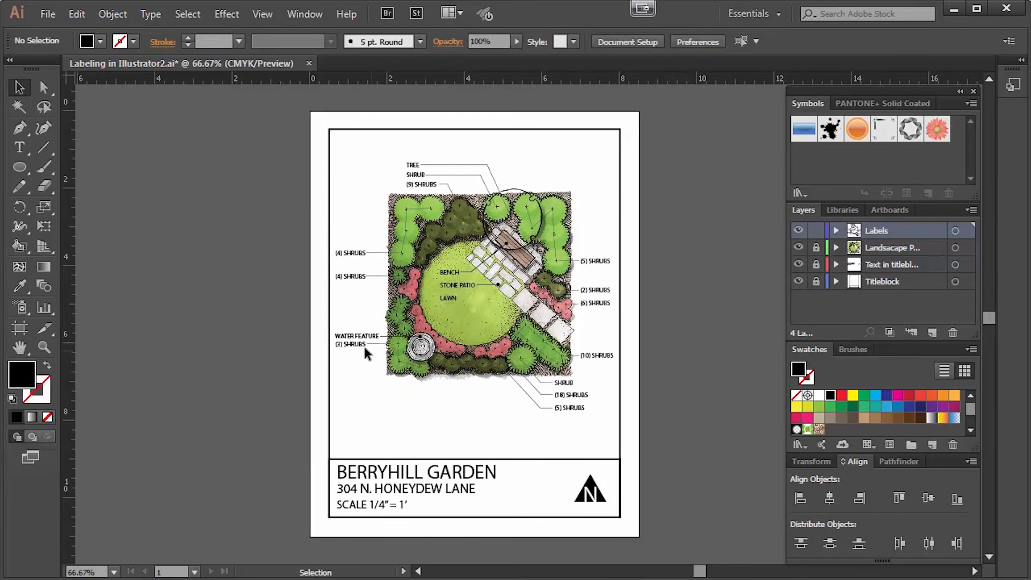
click(359, 335)
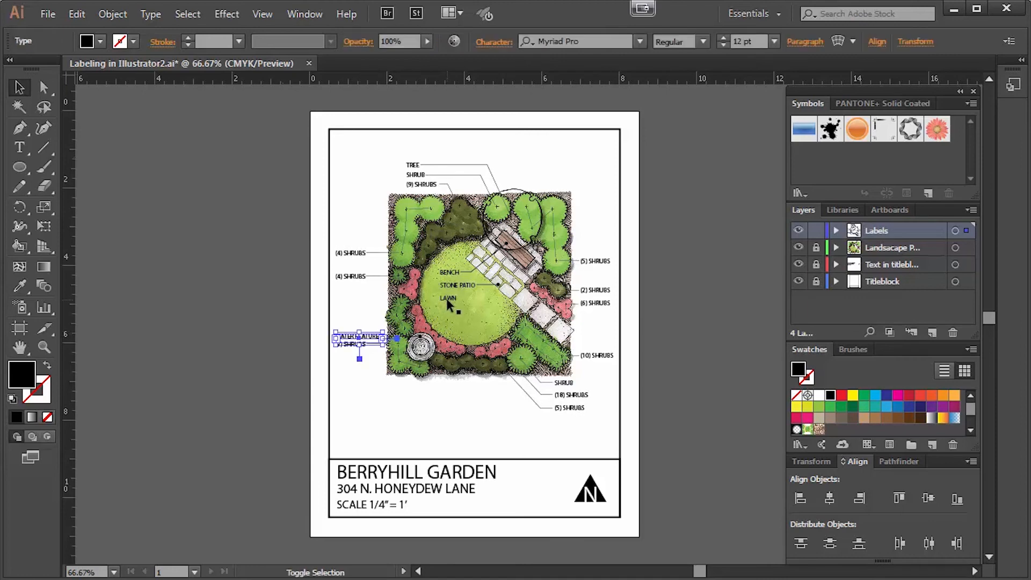
shift+click(447, 298)
shift+click(453, 285)
shift+click(449, 277)
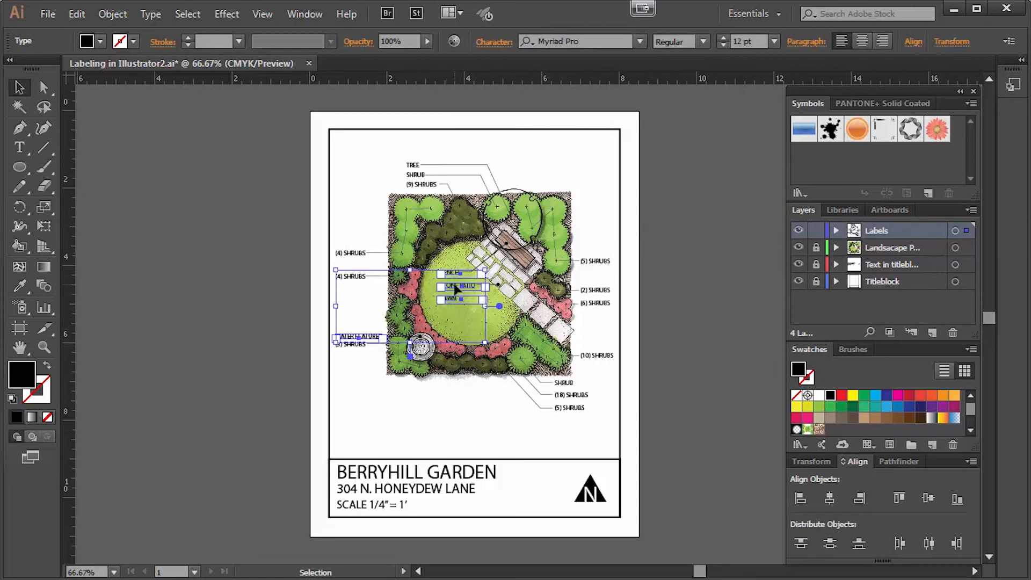
click(703, 41)
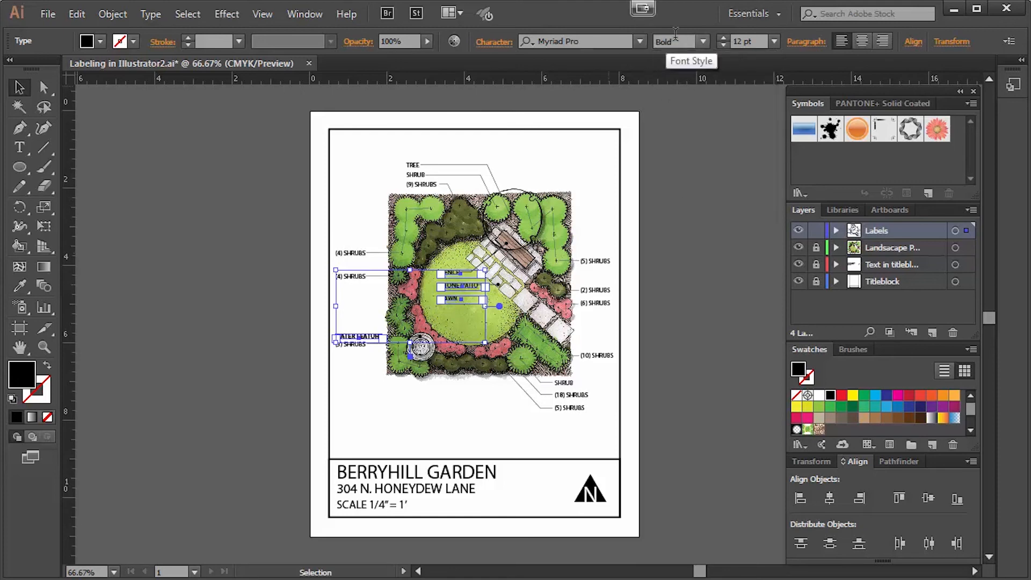
click(679, 155)
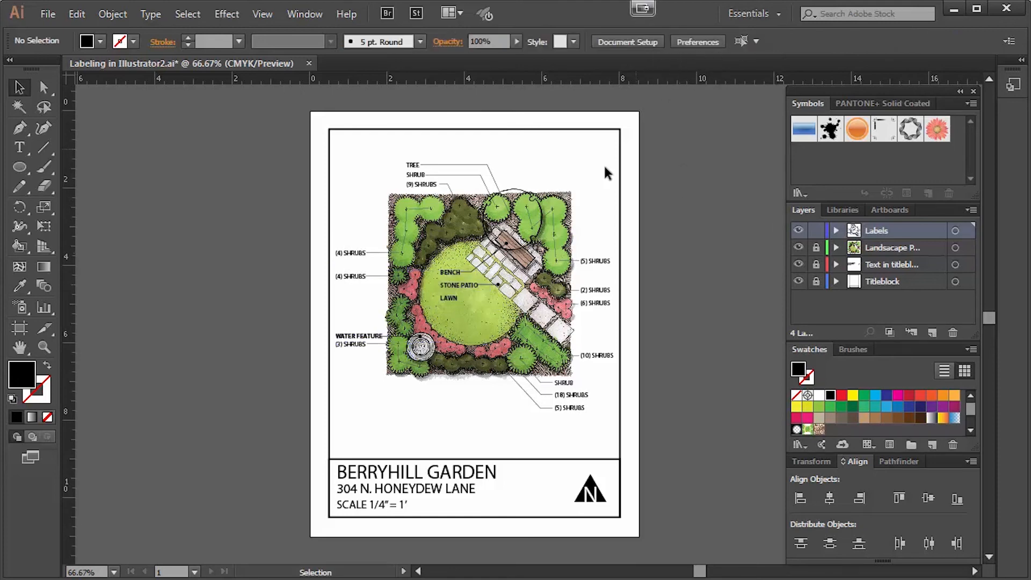
Toggle Smart Guides and look over the labels and leader lines across the whole page.
click(263, 14)
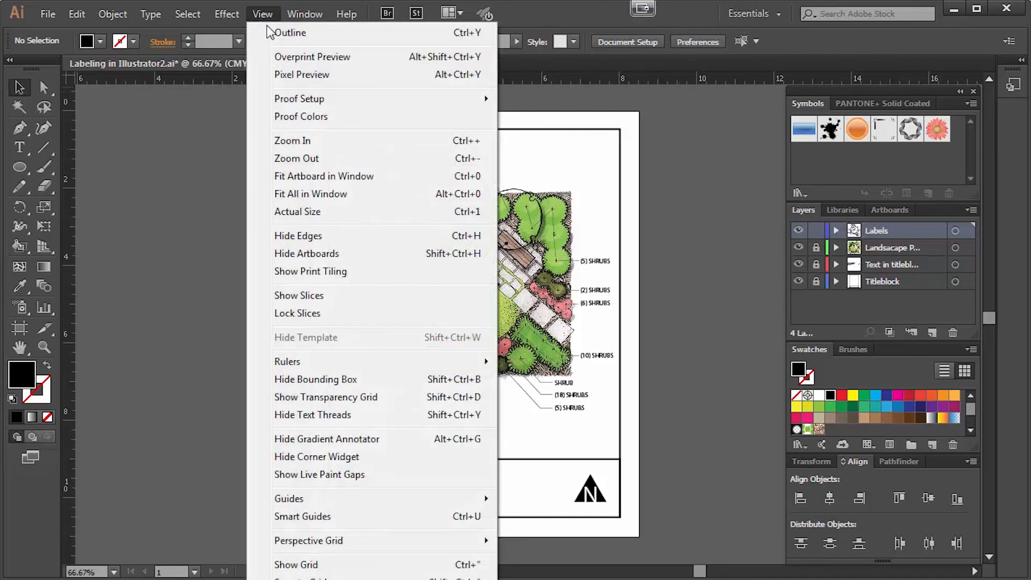
click(290, 140)
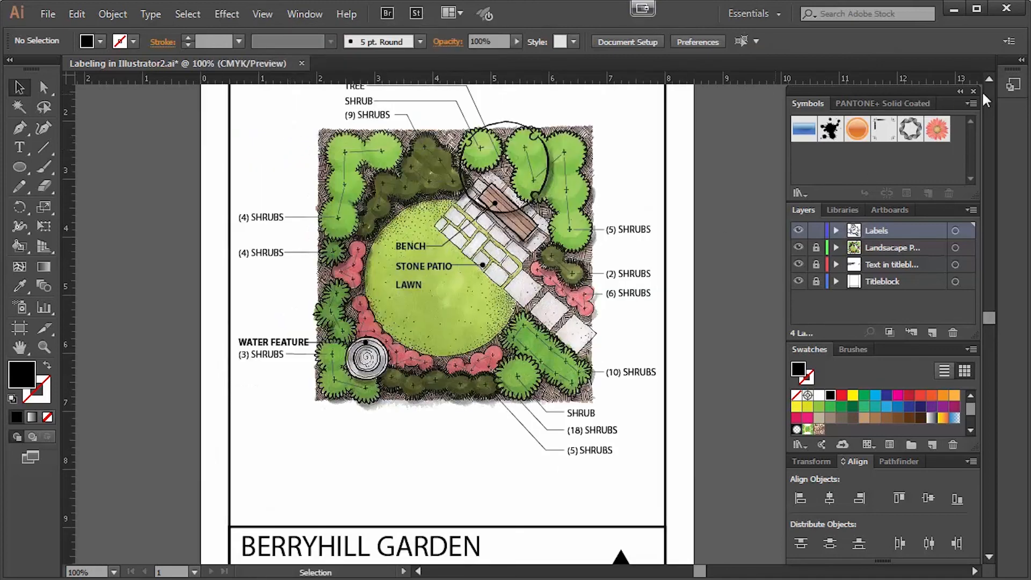
click(989, 79)
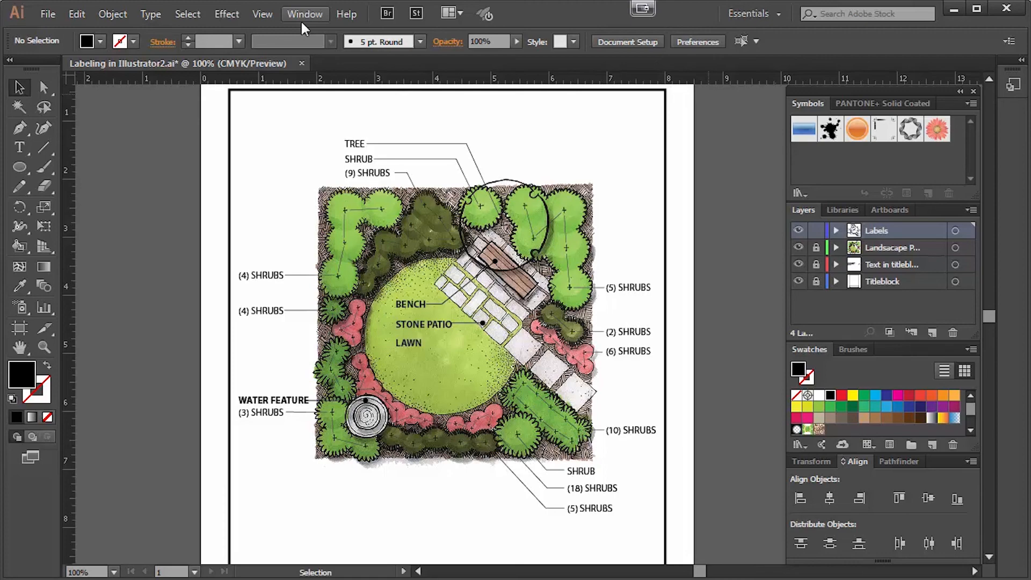
click(268, 9)
click(311, 510)
mouse_move(471, 147)
mouse_down()
mouse_move(456, 137)
mouse_move(471, 145)
mouse_up()
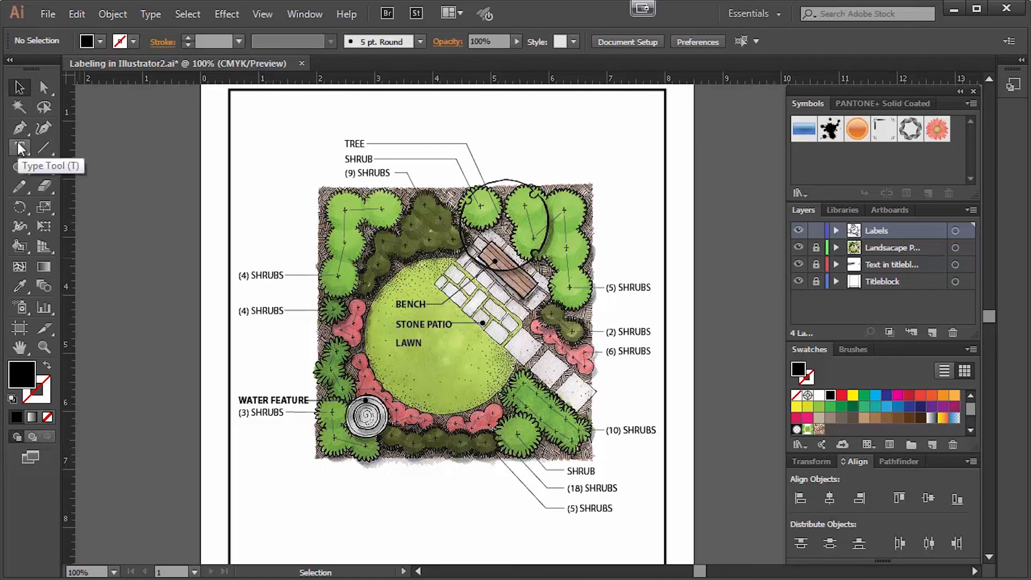
key(ctrl+0)
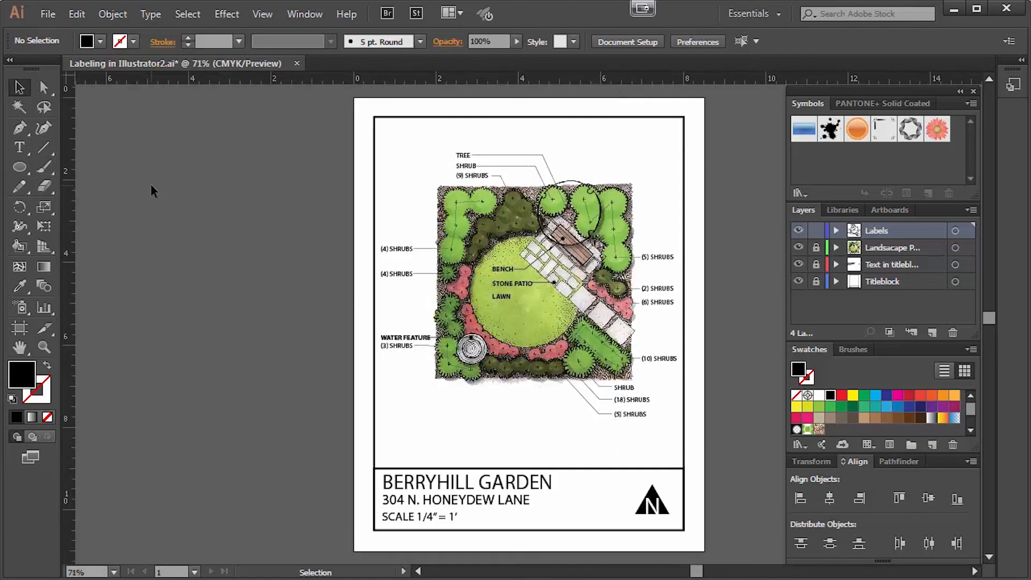